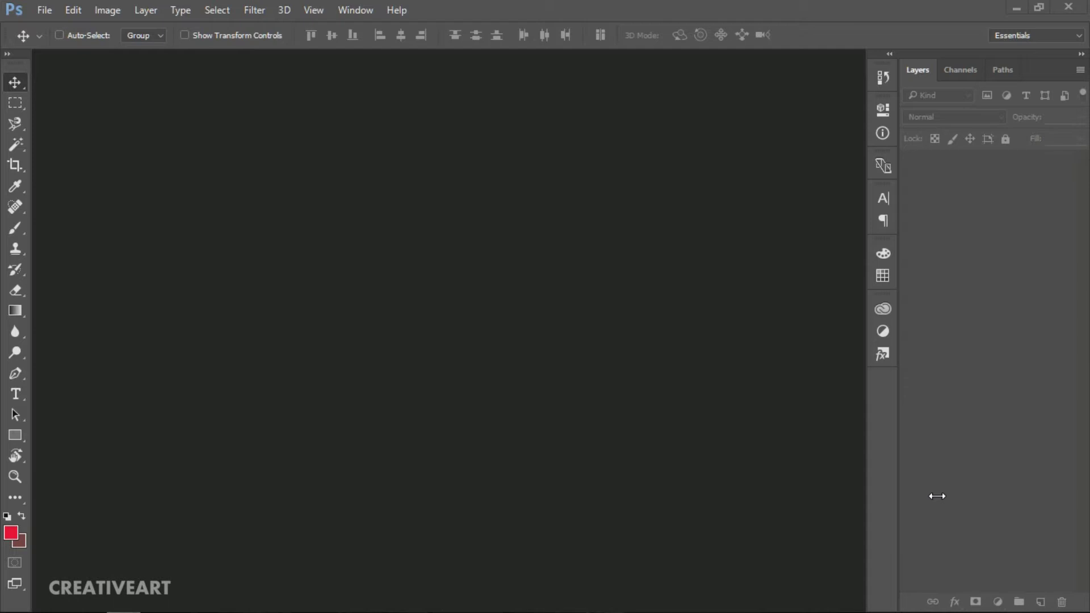
- Select the Brush tool and reset colours to black foreground and white background
key(b)
key(d)
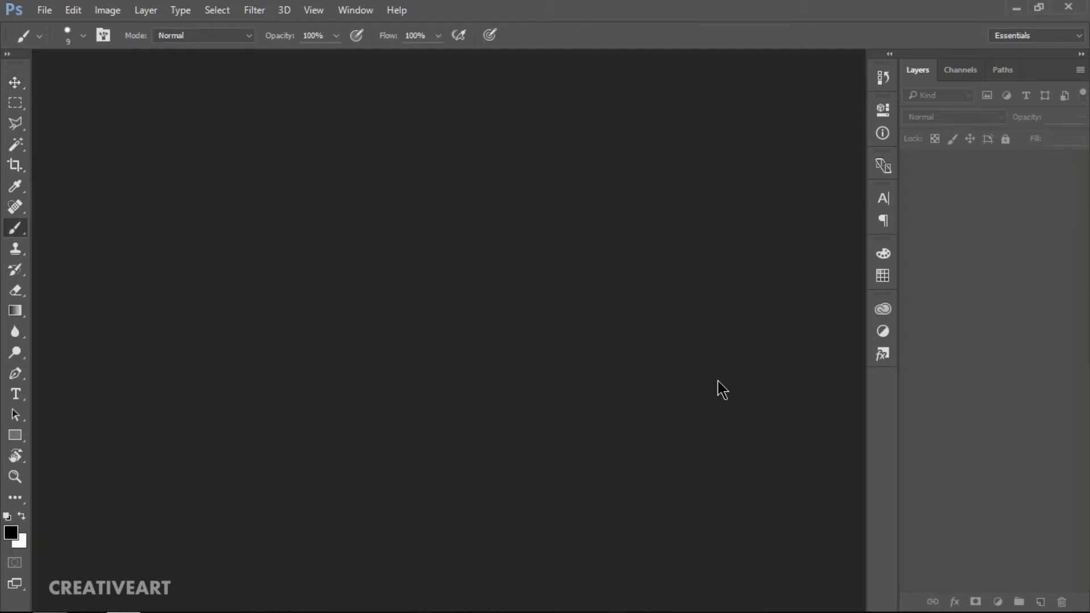
- Open the photo 'beautiful-girl-red-dress-street-1080P-wallpaper-middle-size'
click(45, 11)
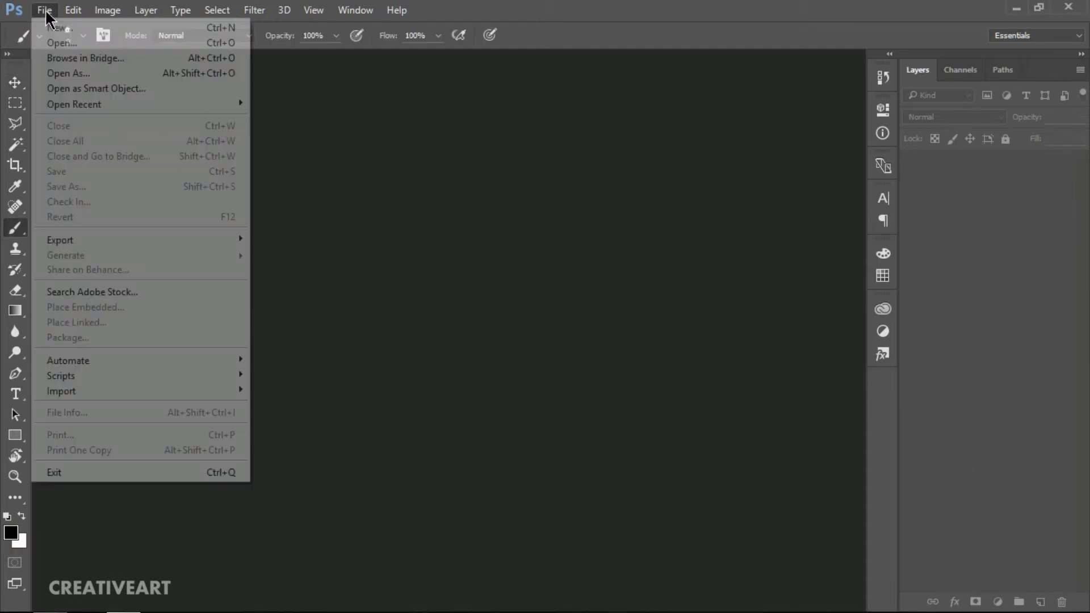
click(71, 43)
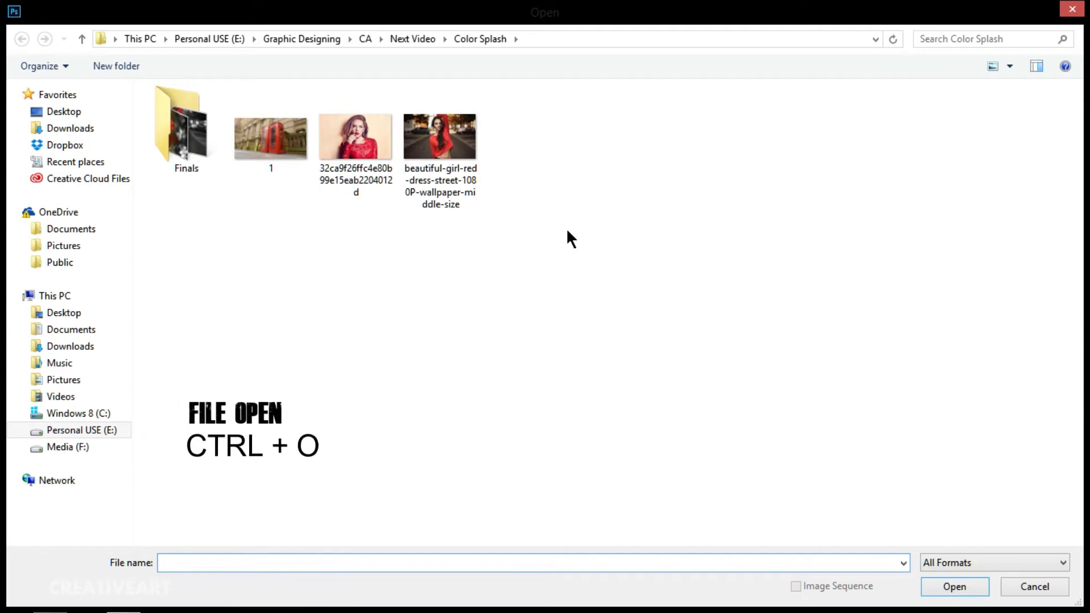
double_click(466, 168)
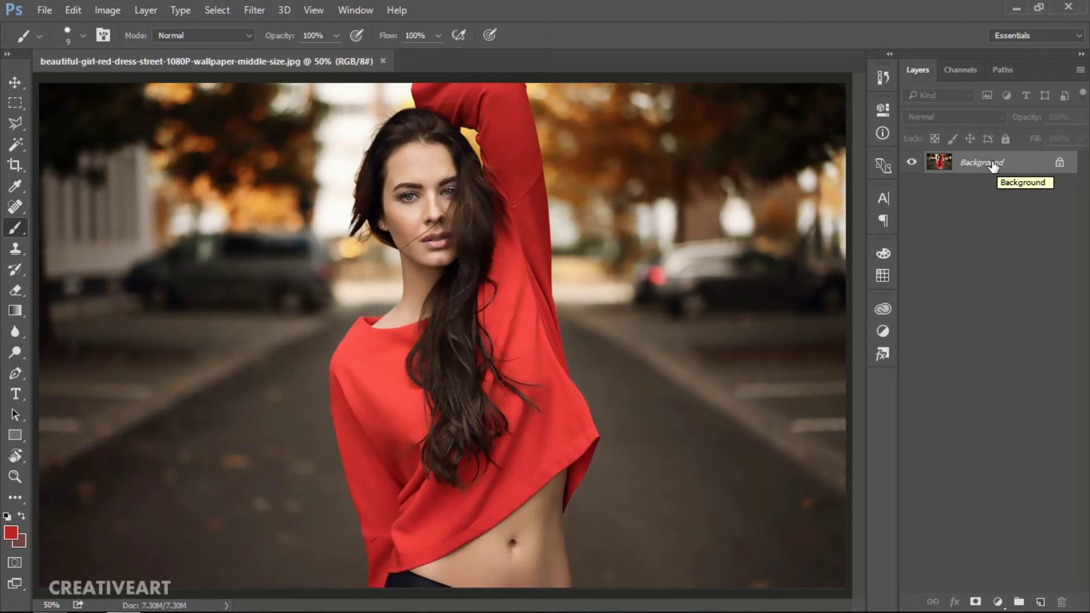
- Convert the Background into a layer named 'Original', then duplicate it with Ctrl+J
double_click(994, 164)
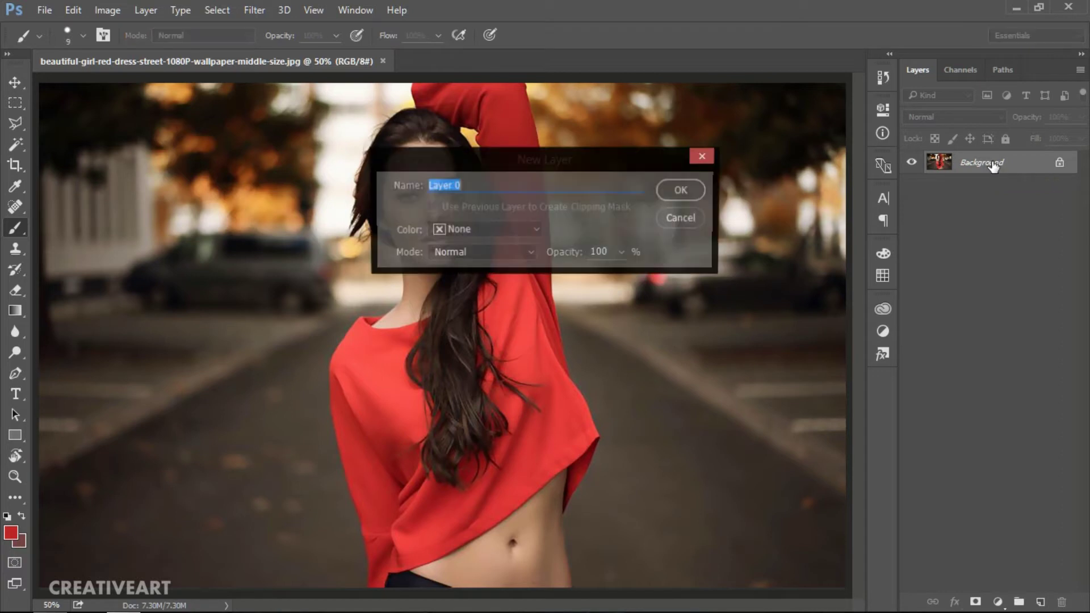
click(681, 192)
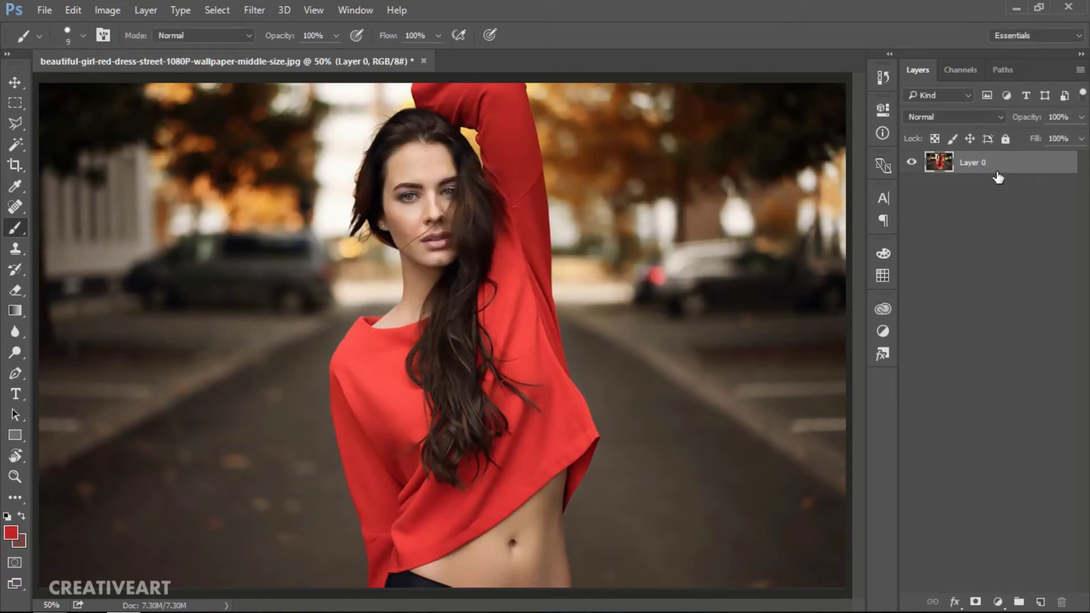
double_click(978, 165)
text(Original)
key(Return)
key(ctrl+j)
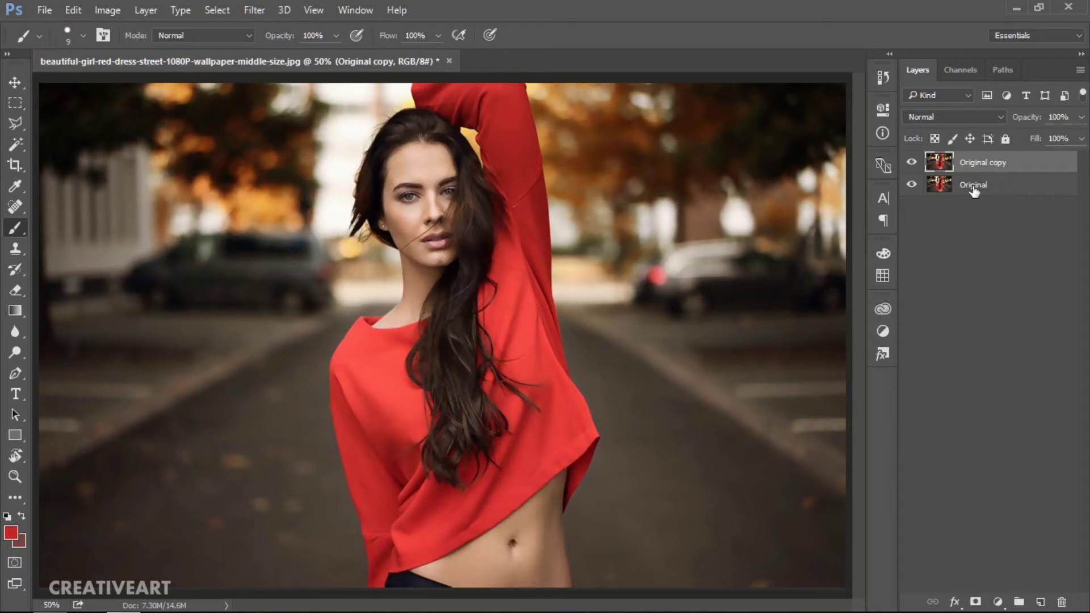
- Desaturate the Original layer and toggle the 'Original copy' visibility to compare
click(991, 189)
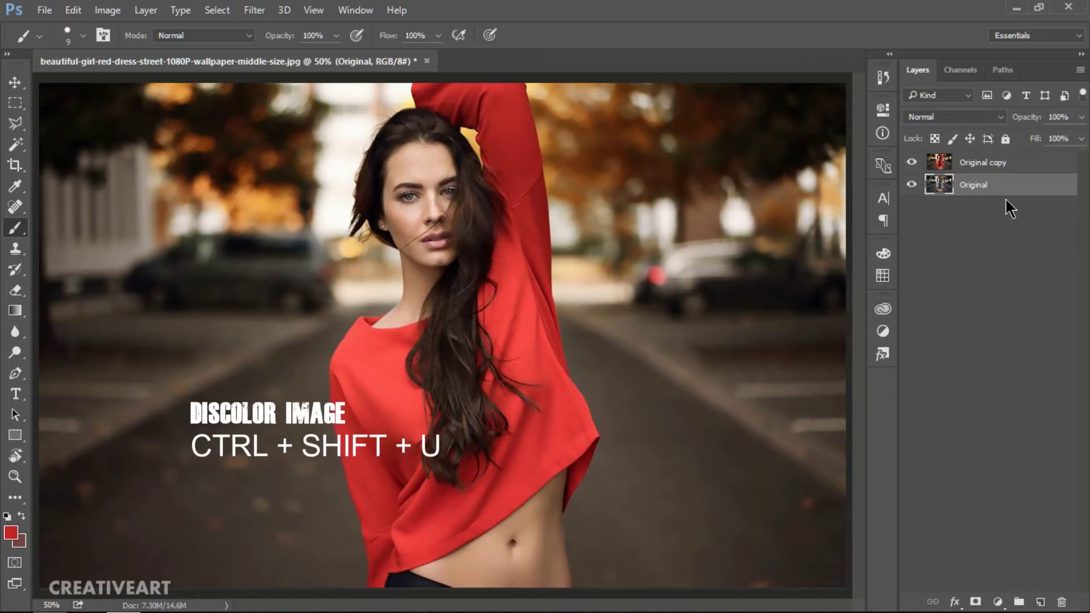
key(ctrl+shift+u)
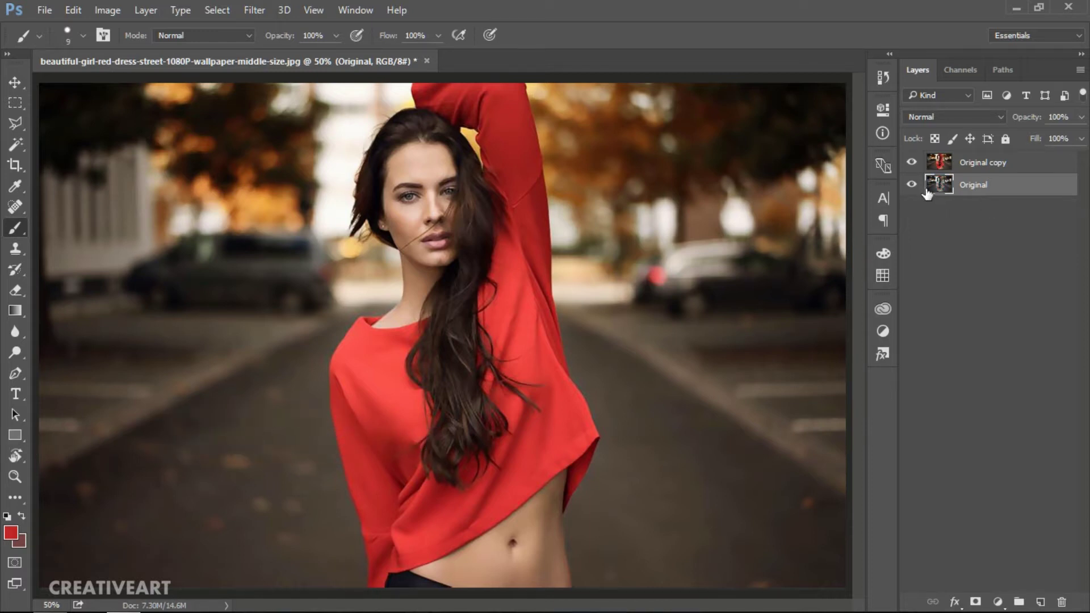
click(912, 163)
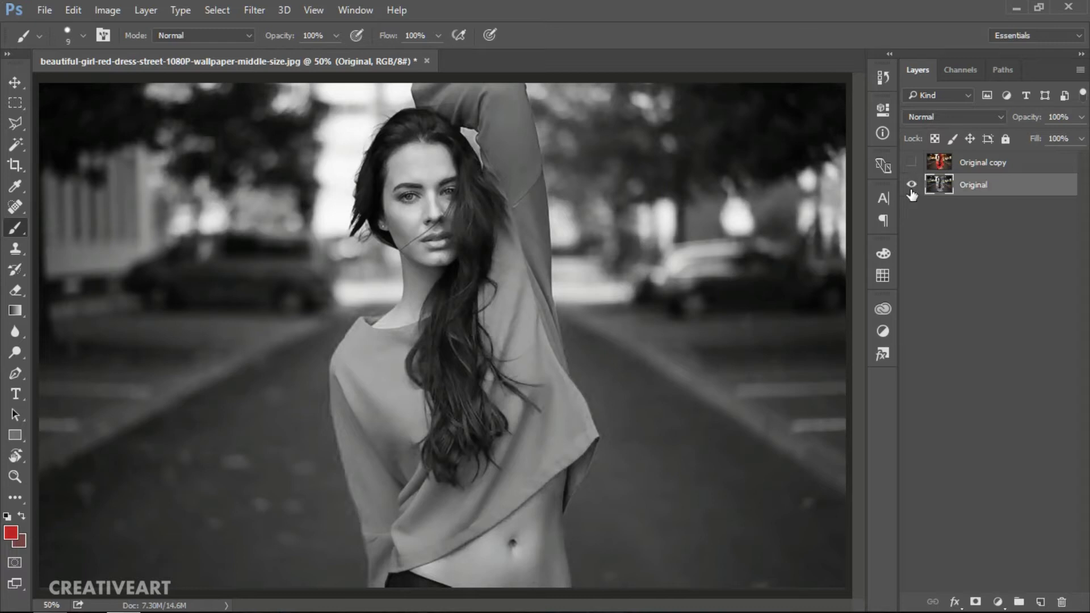
click(911, 166)
click(911, 166)
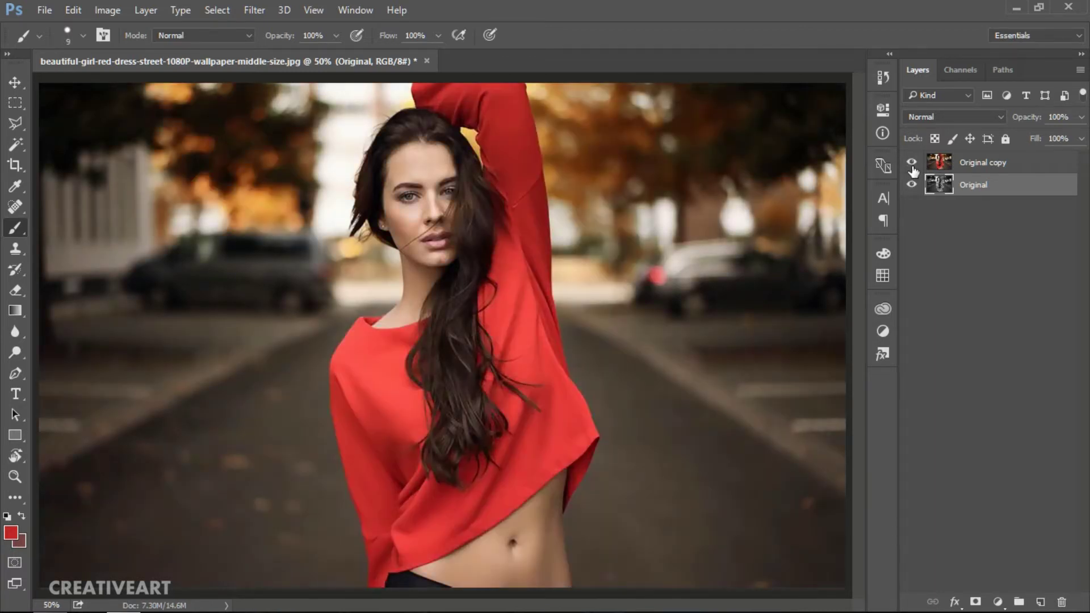
click(912, 165)
click(912, 165)
click(910, 164)
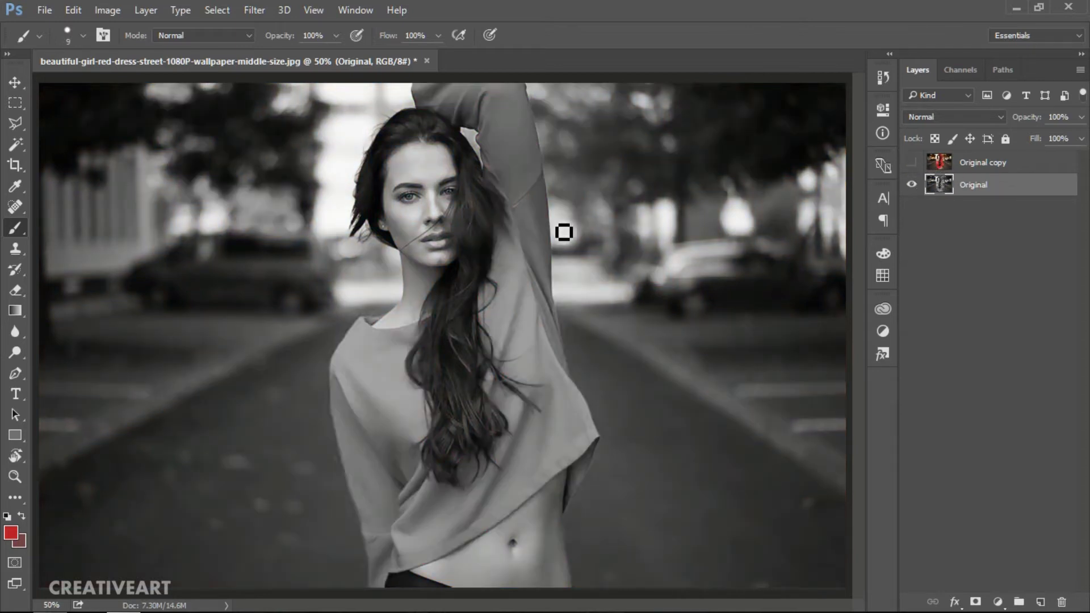
click(911, 163)
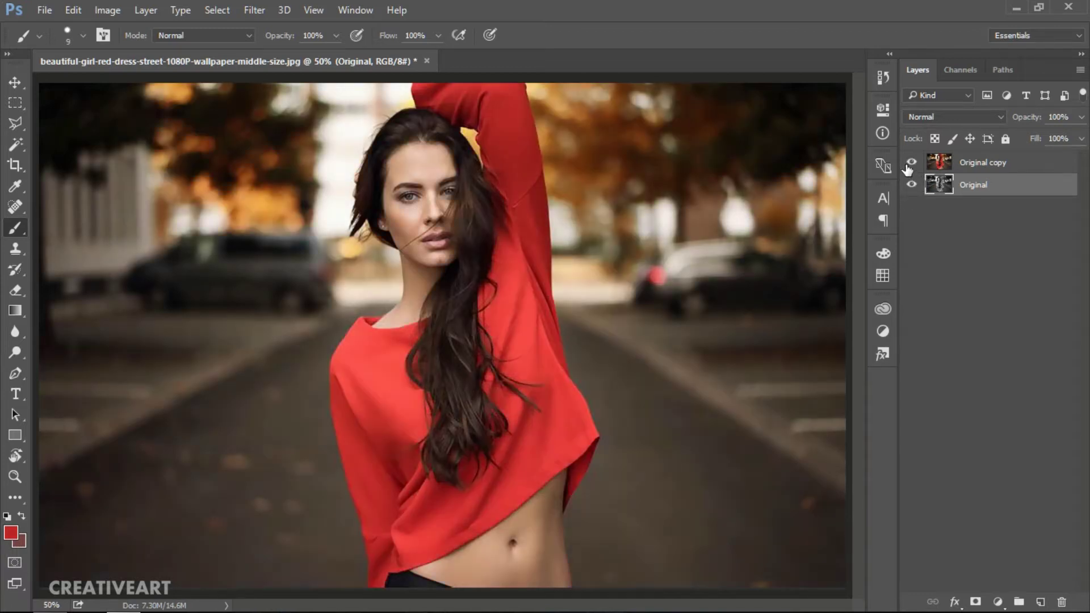
click(1013, 168)
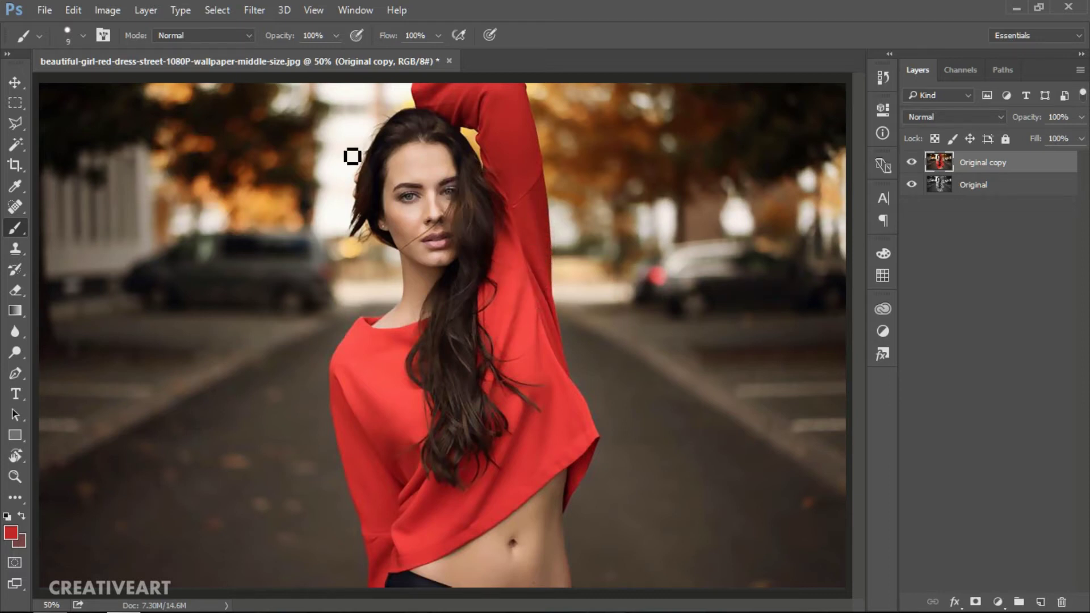
- Start a Color Range selection by sampling the red sleeve and top
click(218, 11)
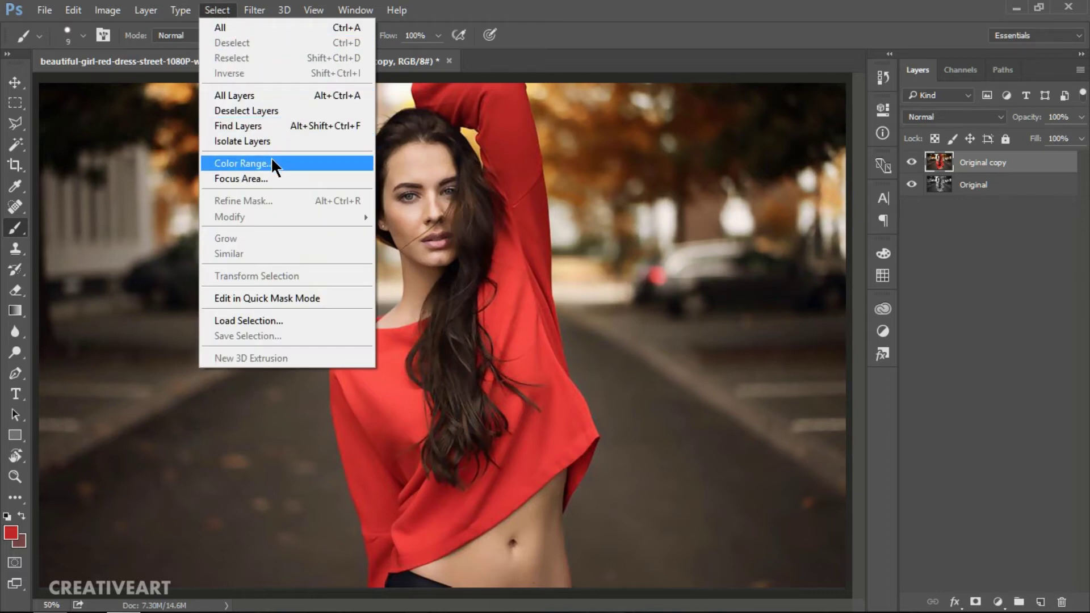
click(271, 163)
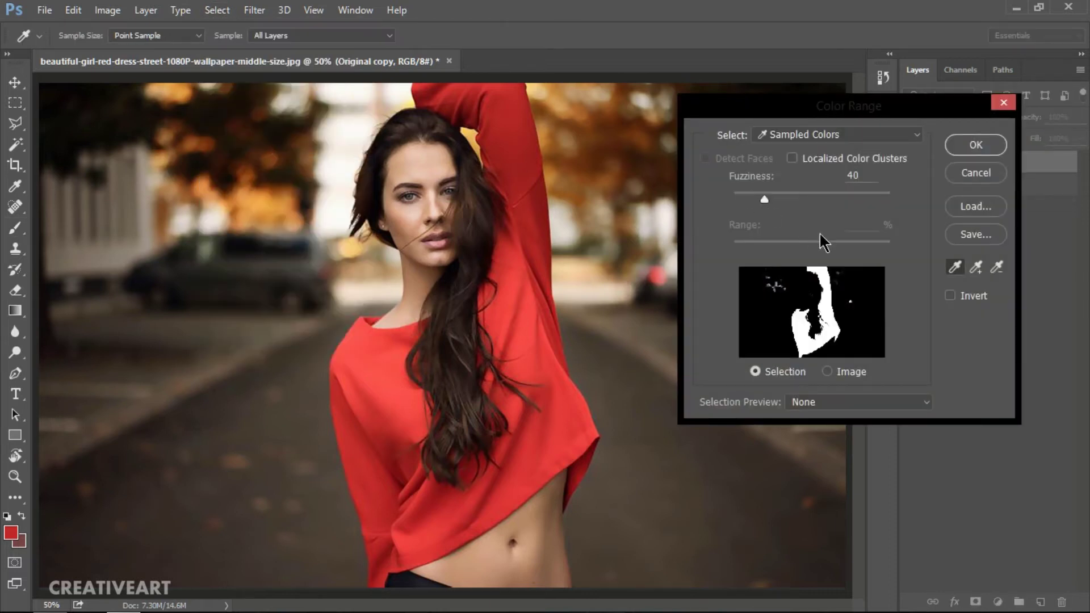
click(954, 267)
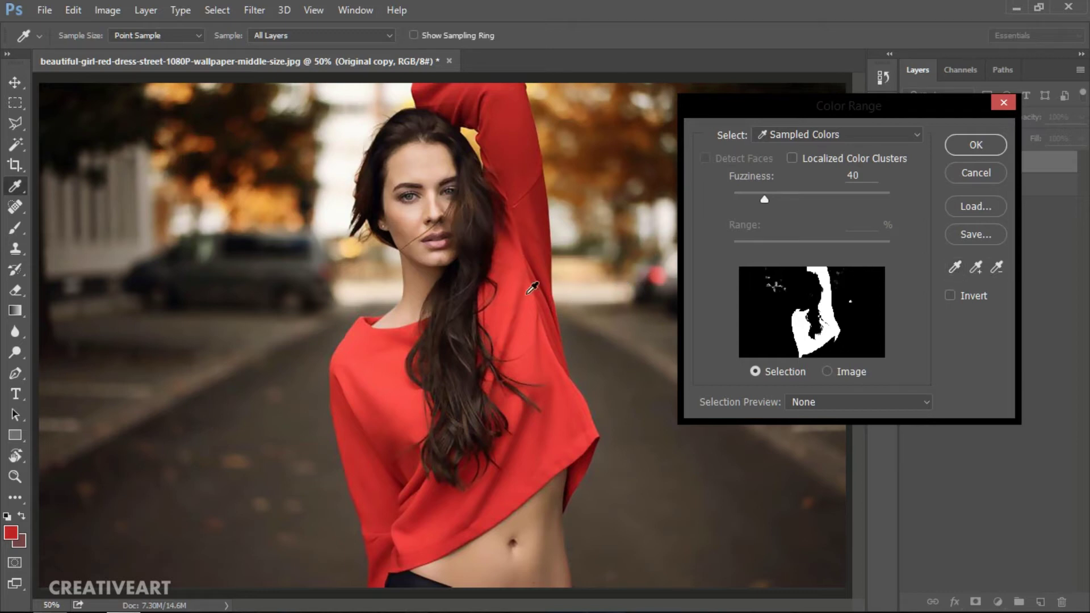
click(512, 266)
click(517, 272)
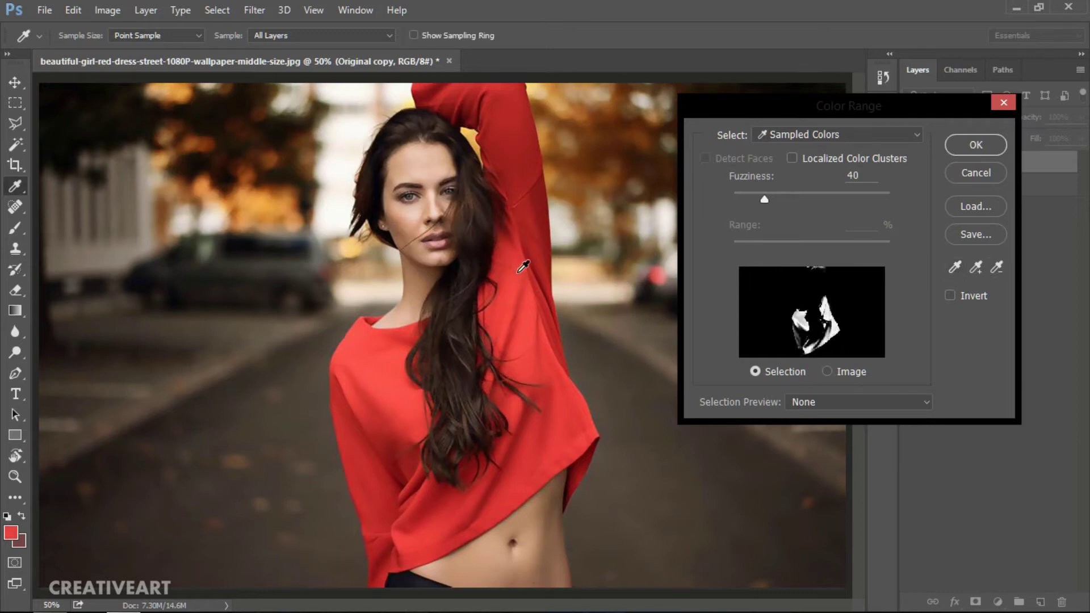
click(523, 176)
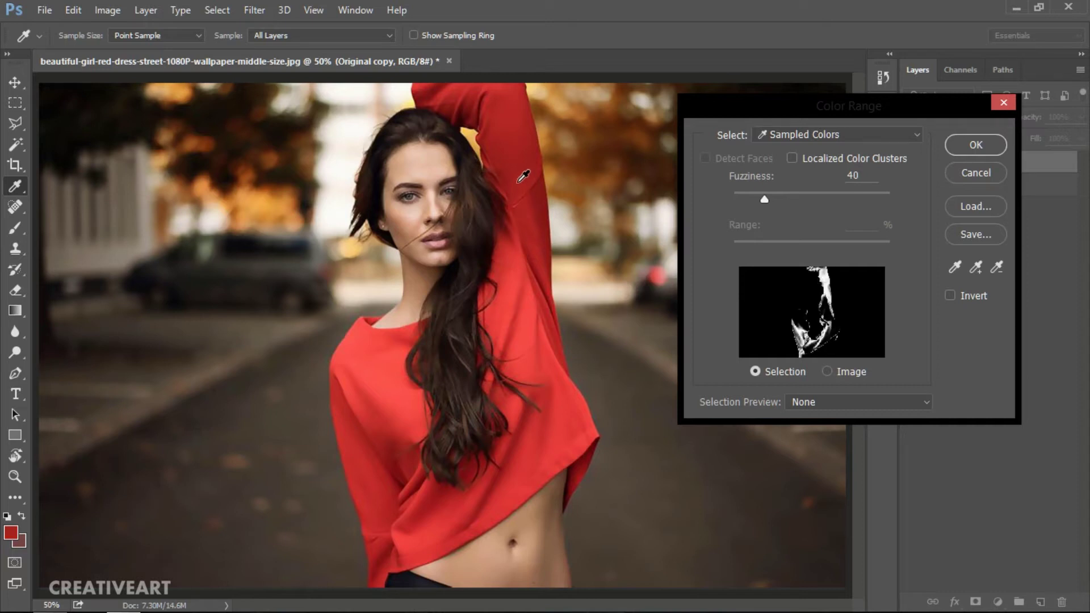
click(500, 129)
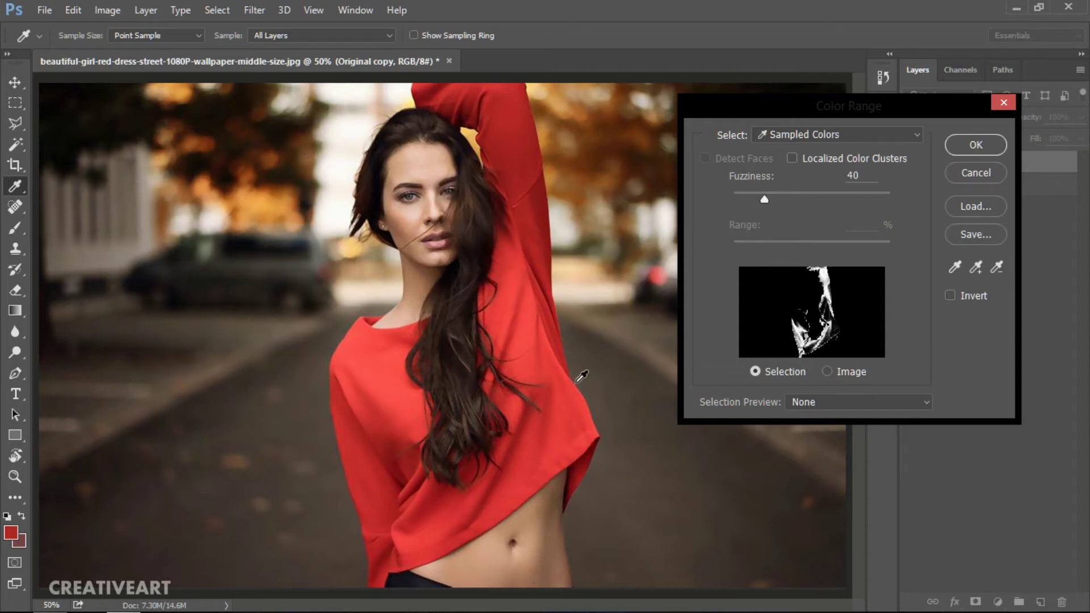
click(514, 316)
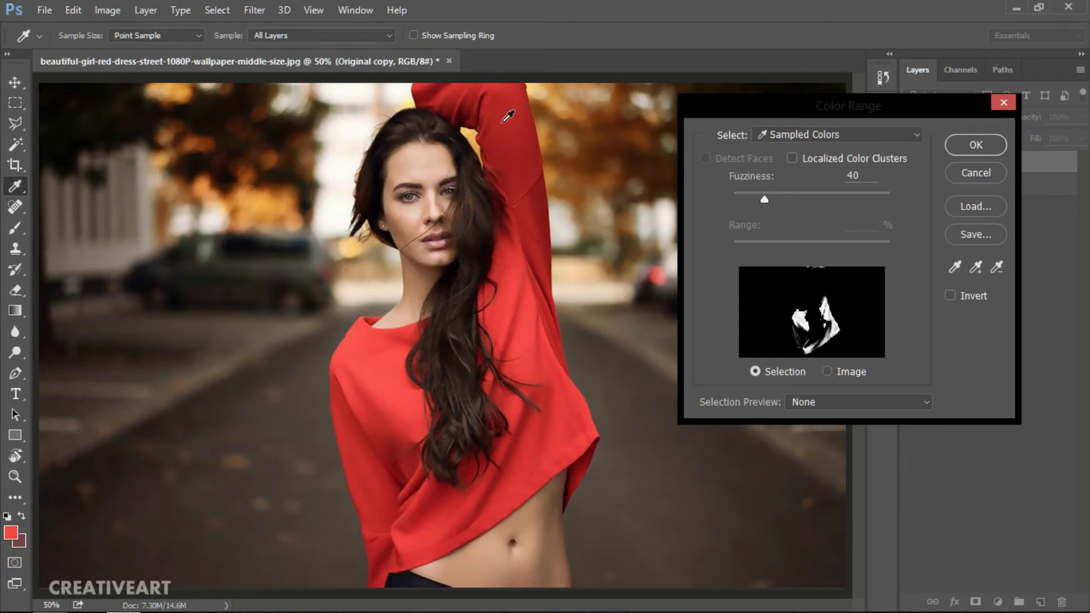
- Add more red shades along the sleeve to the colour-range sample
click(978, 275)
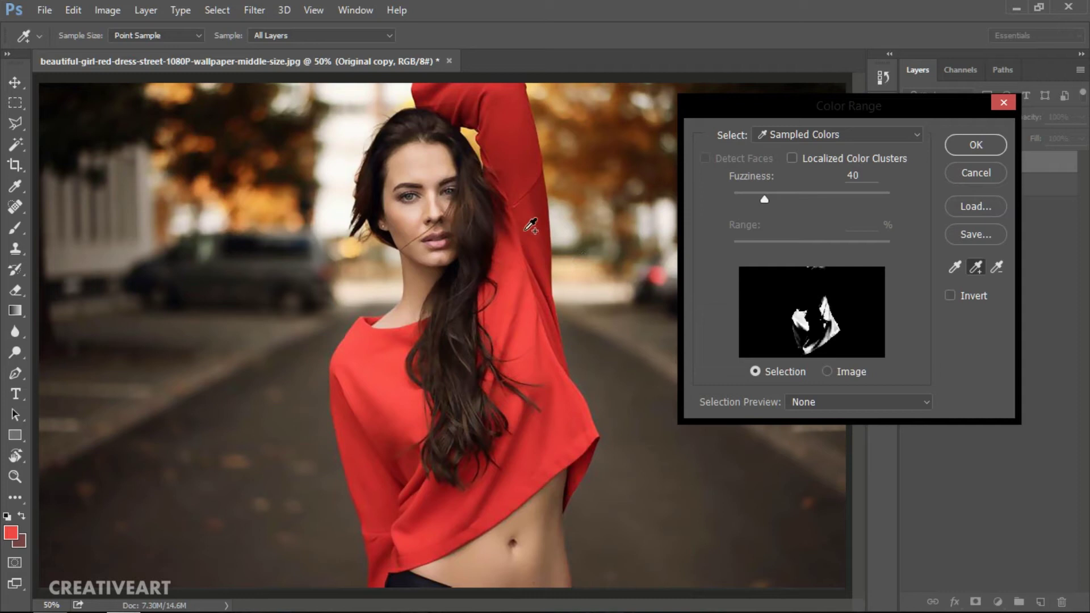
click(523, 200)
mouse_move(501, 174)
mouse_down()
mouse_move(465, 117)
mouse_move(544, 219)
mouse_move(506, 285)
mouse_move(528, 416)
mouse_move(356, 366)
mouse_move(446, 419)
mouse_up()
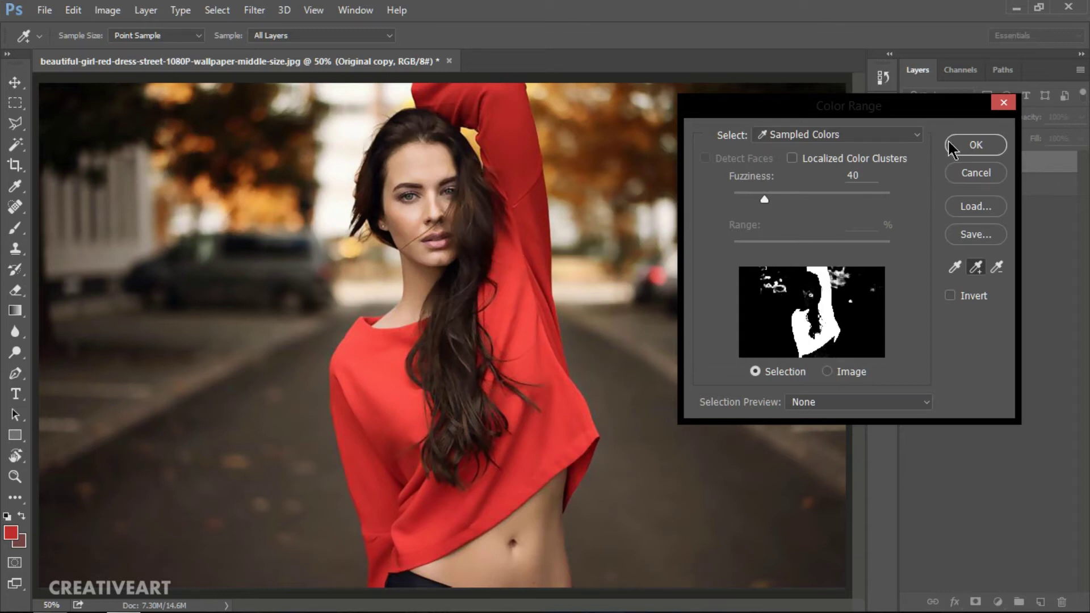
- Accept the red-top colour range and apply it as a layer mask on 'Original copy'
click(975, 146)
key(b)
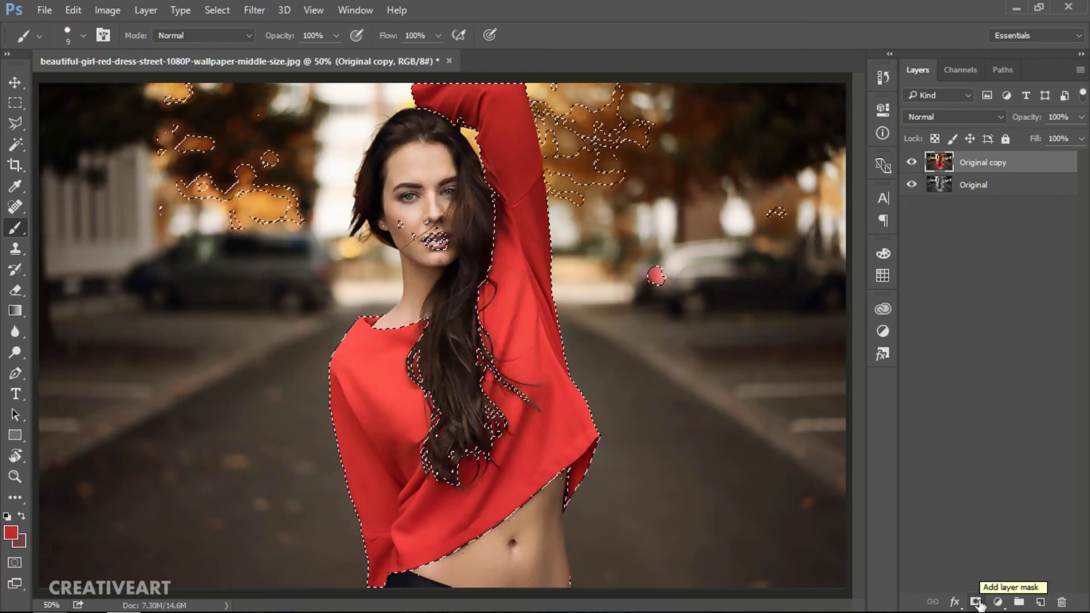
click(976, 602)
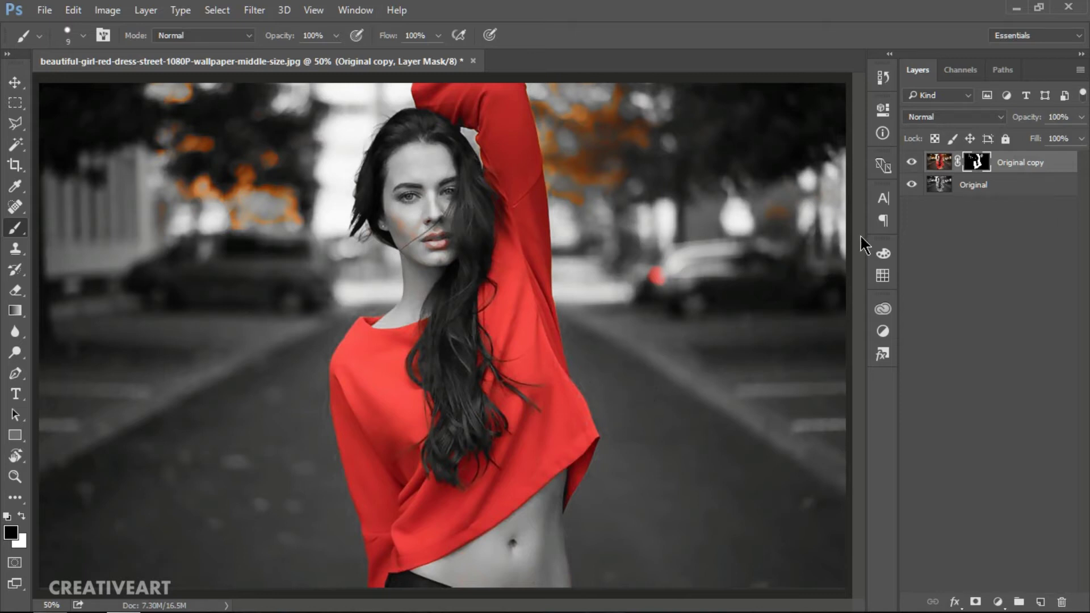
click(912, 185)
click(912, 186)
click(912, 187)
click(911, 164)
click(912, 164)
click(912, 164)
click(913, 164)
click(912, 164)
mouse_move(322, 291)
mouse_down()
mouse_move(511, 377)
mouse_move(627, 467)
mouse_up()
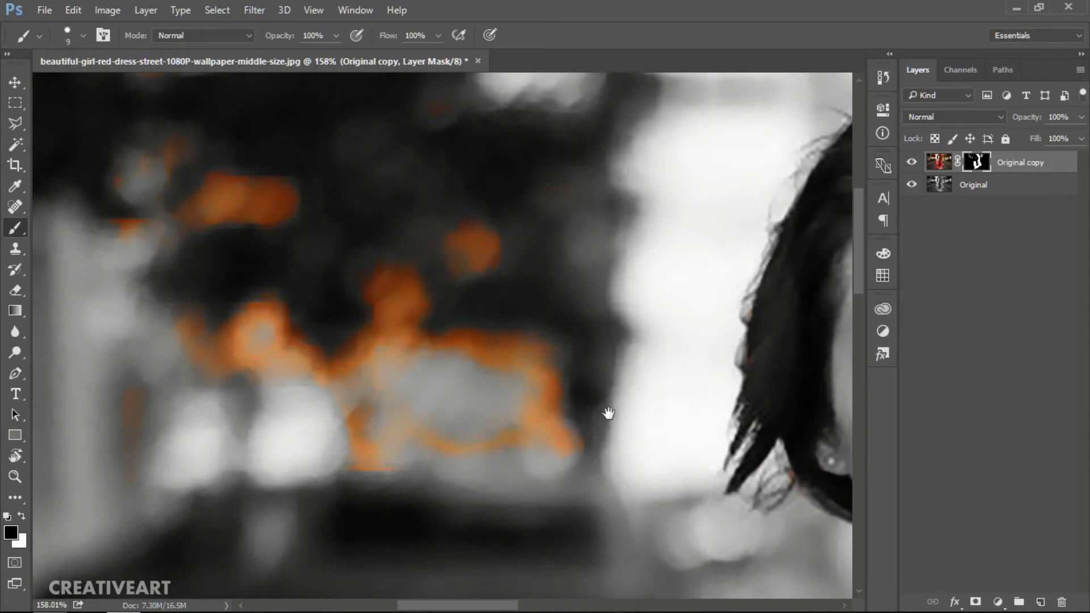
drag(608, 413, 484, 288)
drag(596, 382, 455, 247)
mouse_move(488, 568)
mouse_down()
mouse_move(514, 394)
mouse_move(545, 307)
mouse_up()
mouse_move(545, 511)
mouse_down()
mouse_move(562, 394)
mouse_move(557, 289)
mouse_up()
mouse_move(471, 472)
mouse_down()
mouse_move(499, 342)
mouse_move(536, 421)
mouse_up()
drag(477, 336, 518, 462)
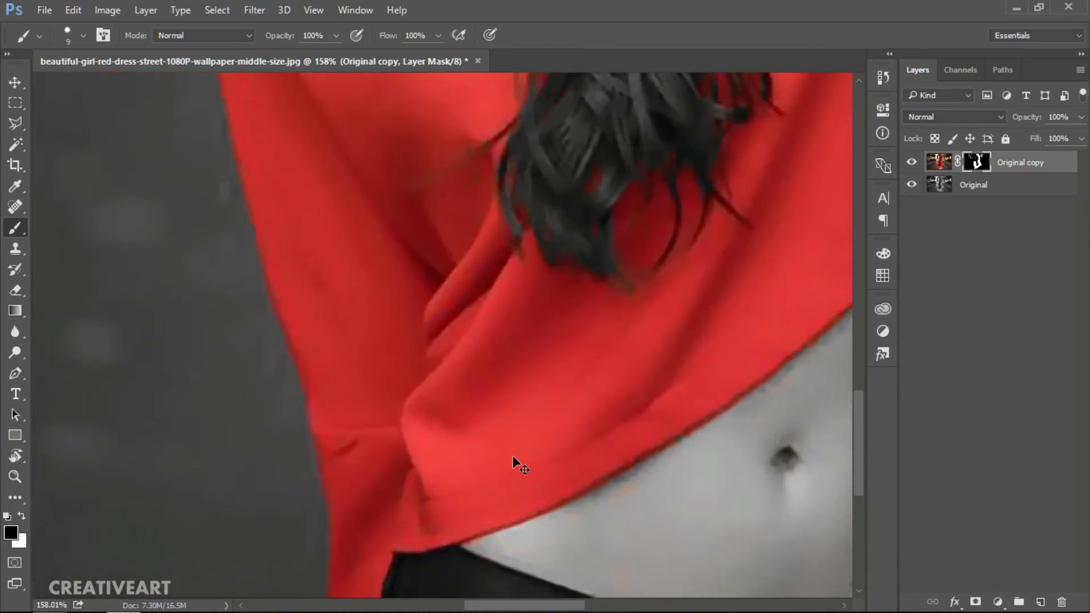
key(ctrl+0)
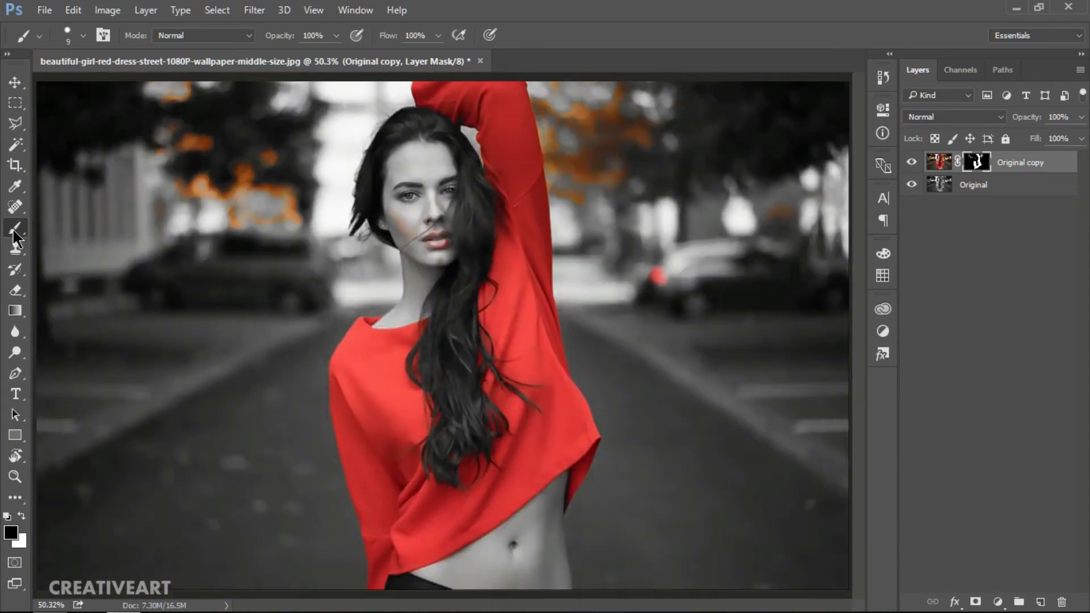
- Choose the standard Brush tool and set its size to about 100 px
right_click(14, 233)
click(79, 227)
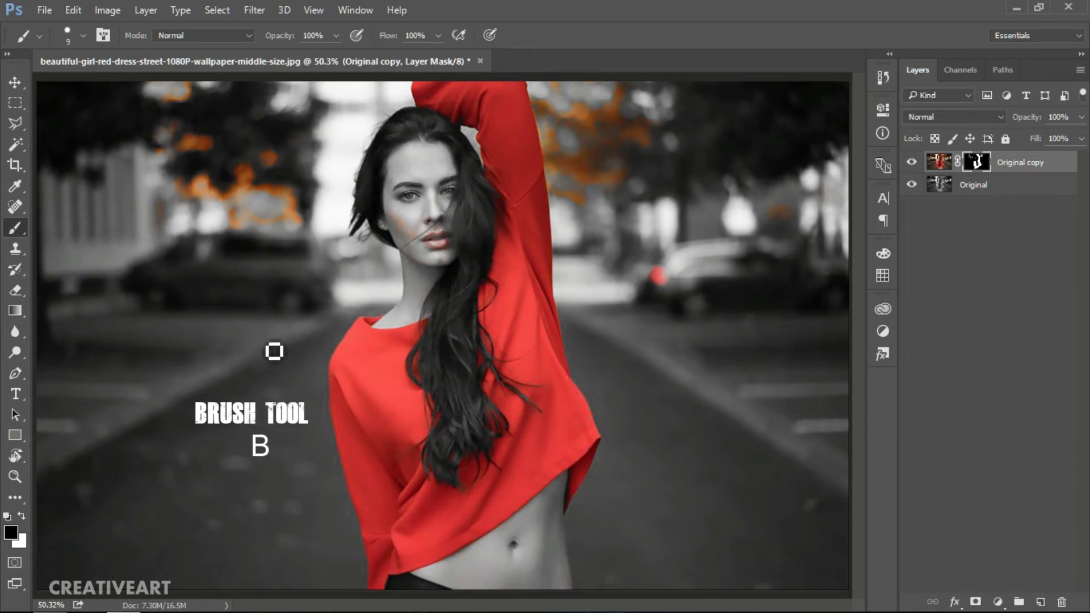
right_click(233, 281)
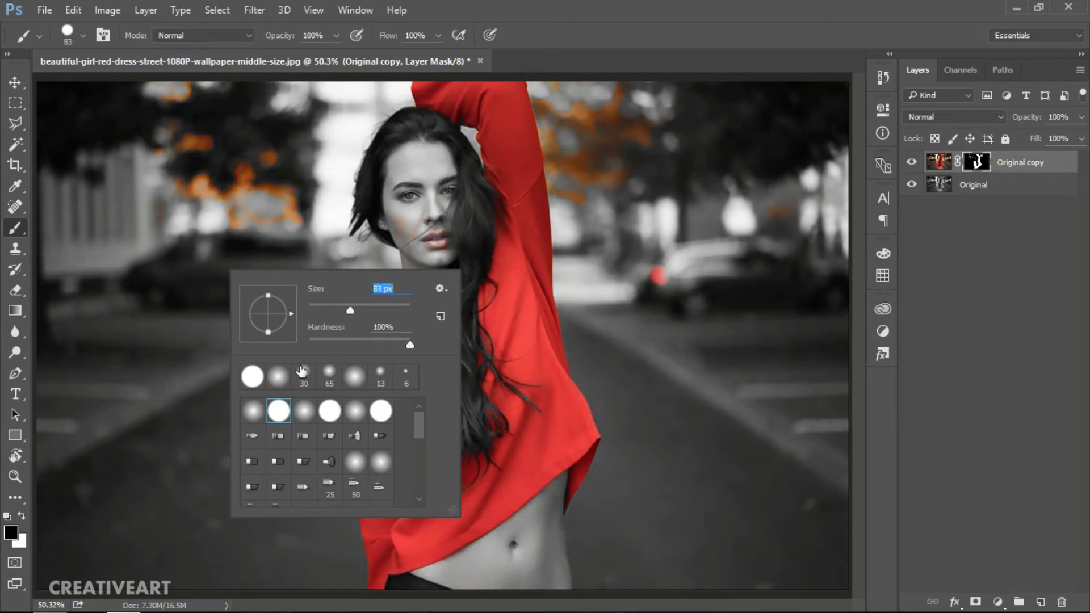
key(Return)
key(bracketright)
key(bracketright)
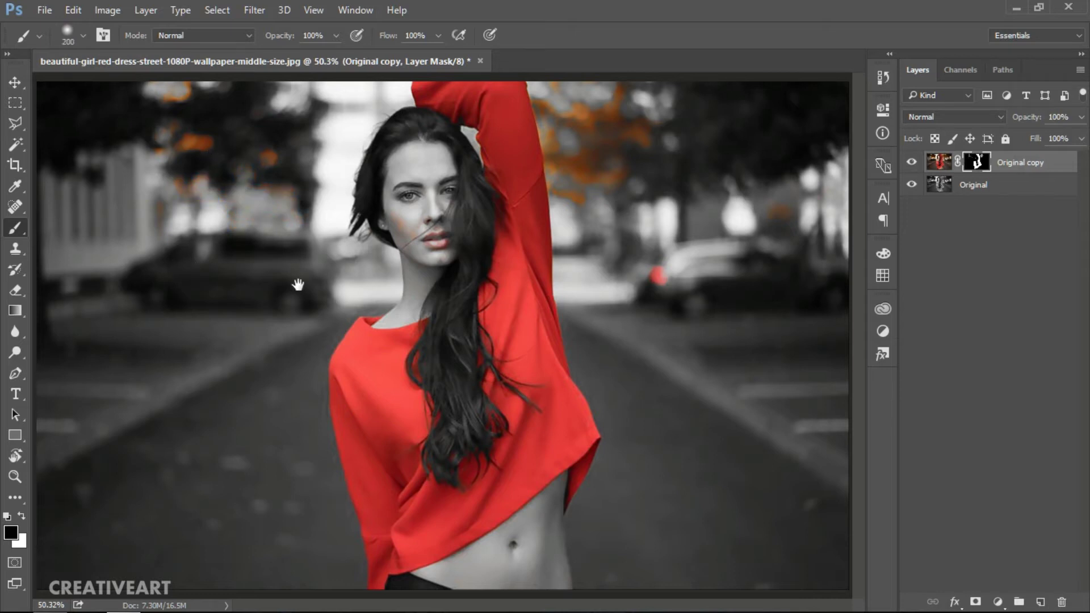
scroll(231, 178, up, 5)
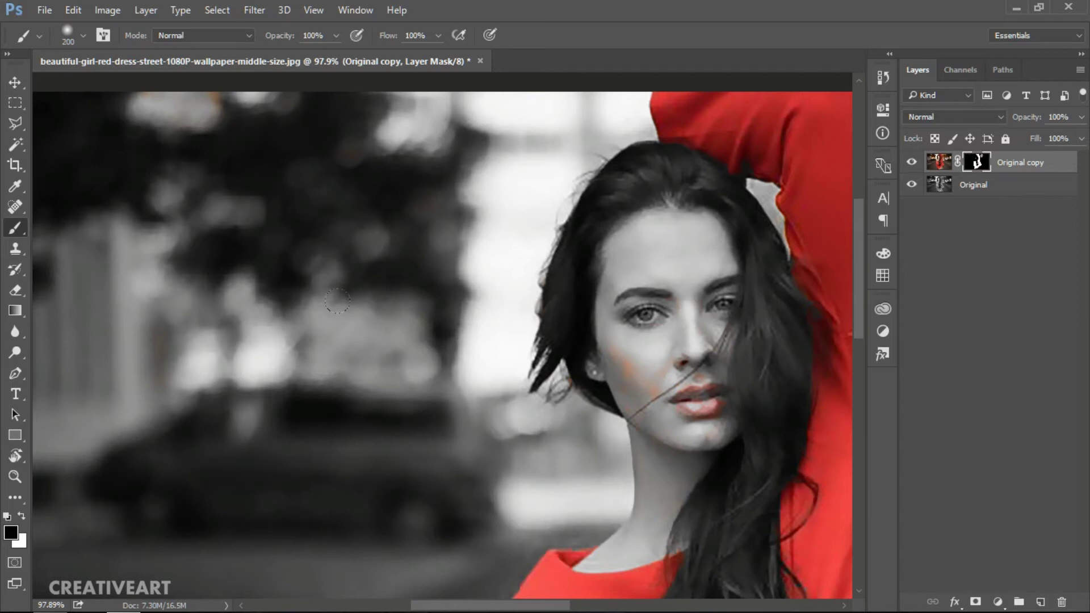
- Paint black on the mask over the orange background patches to turn them grey
key(x)
drag(341, 267, 308, 314)
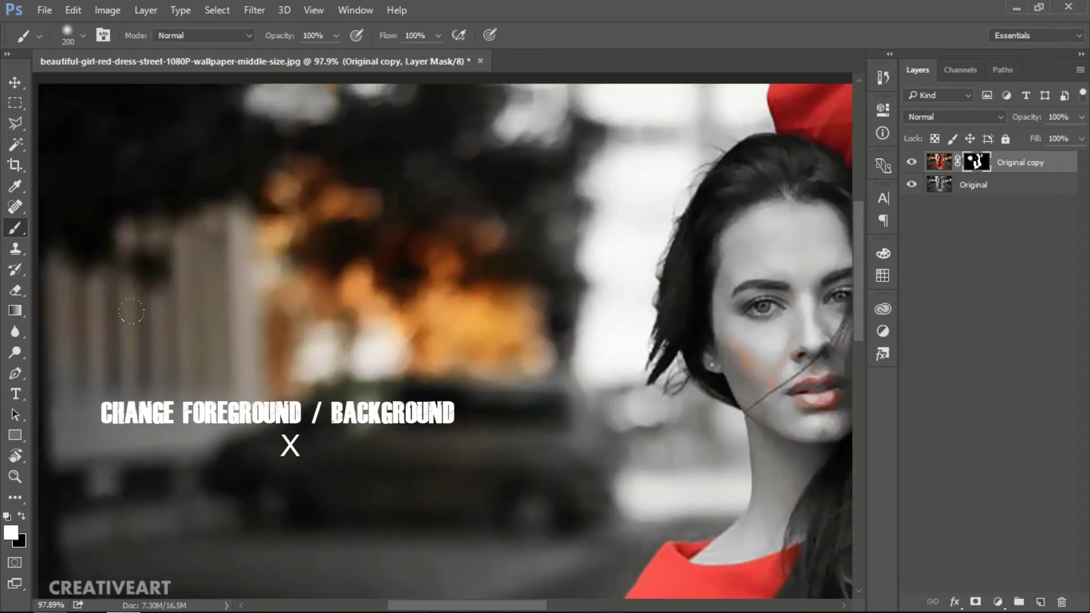
key(x)
drag(248, 295, 252, 352)
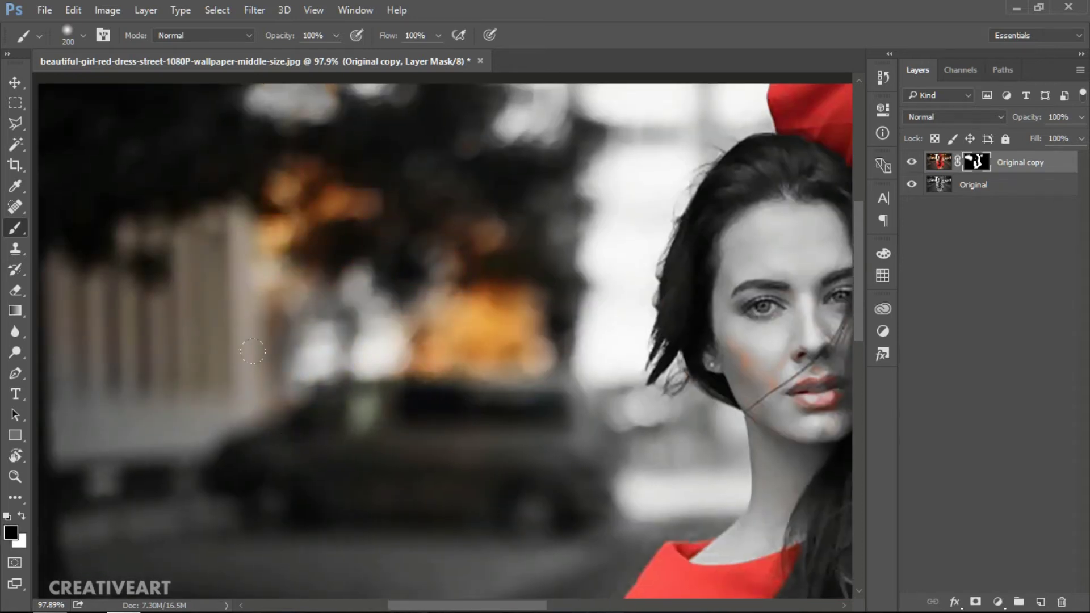
drag(255, 221, 290, 253)
drag(449, 307, 511, 357)
scroll(465, 395, up, 3)
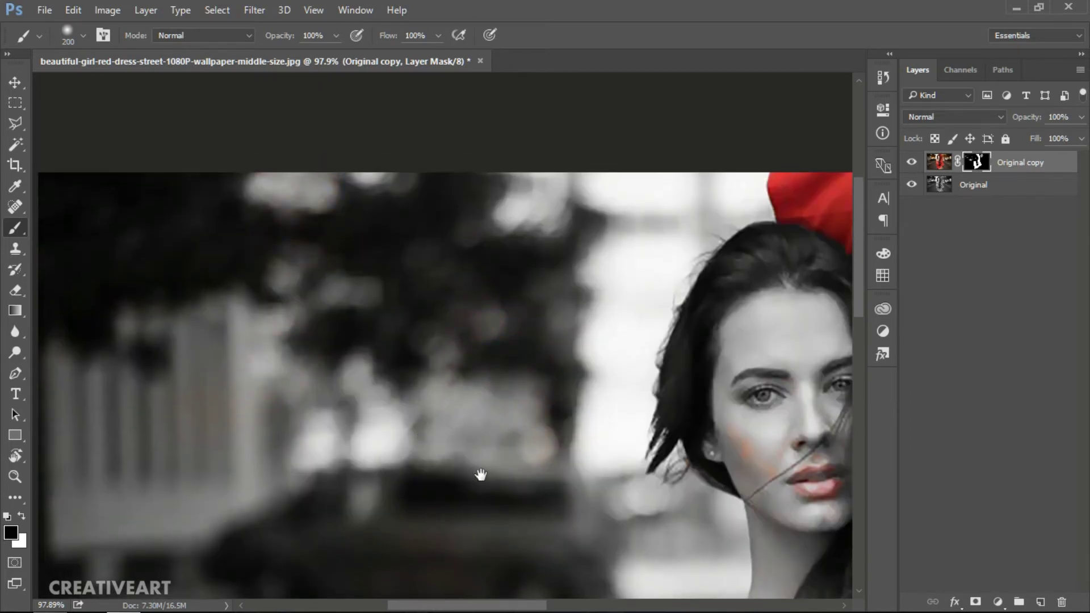
- Repaint the mask over the red top so it stays fully red
drag(481, 474, 382, 157)
mouse_move(414, 397)
mouse_down()
mouse_move(414, 227)
mouse_move(327, 212)
mouse_up()
drag(523, 432, 523, 292)
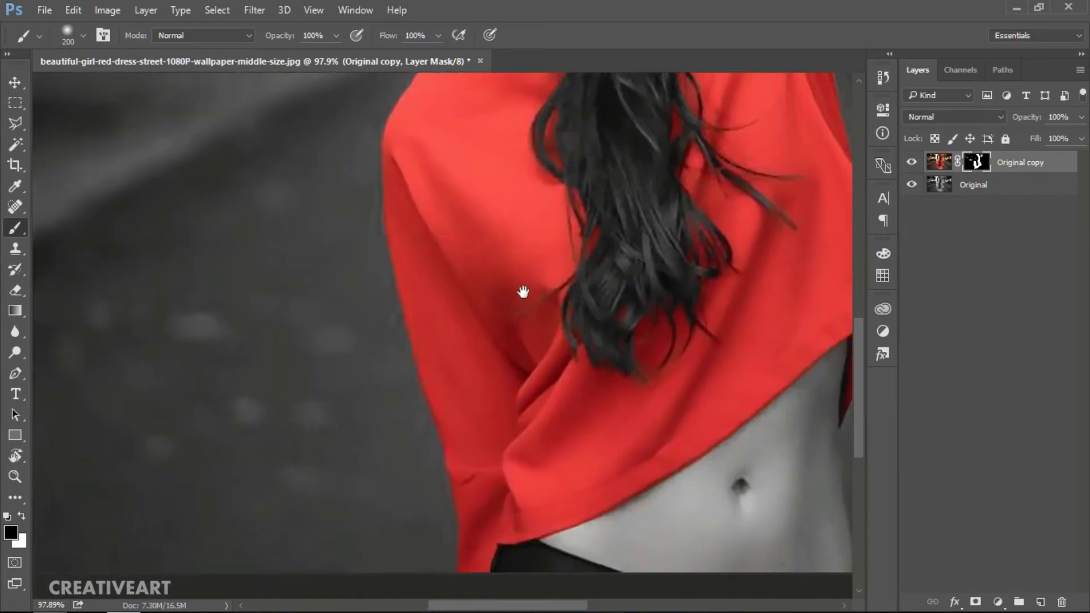
scroll(554, 306, up, 2)
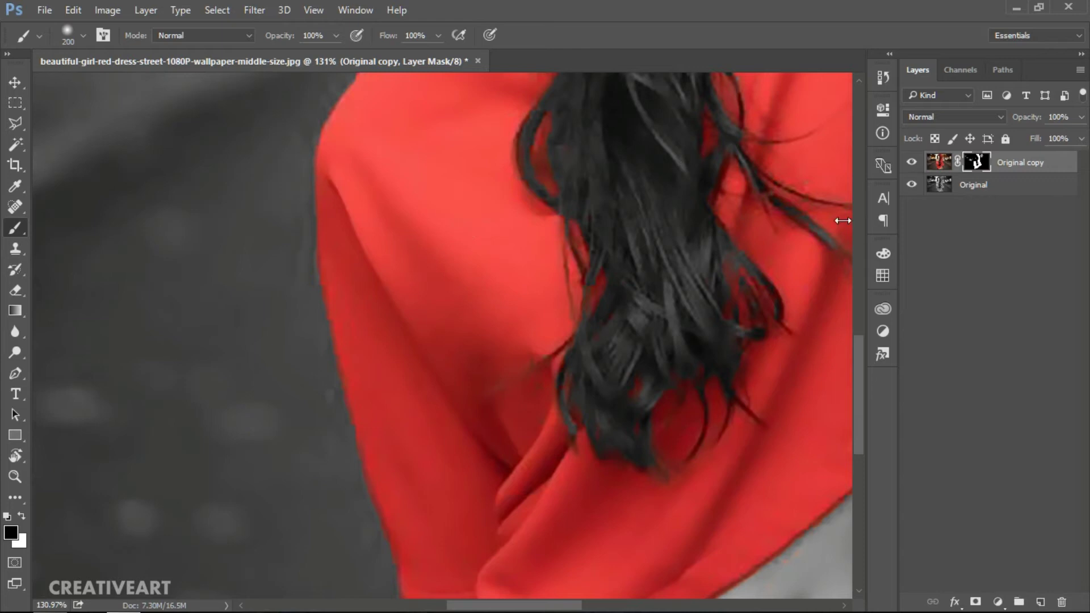
drag(488, 274, 545, 397)
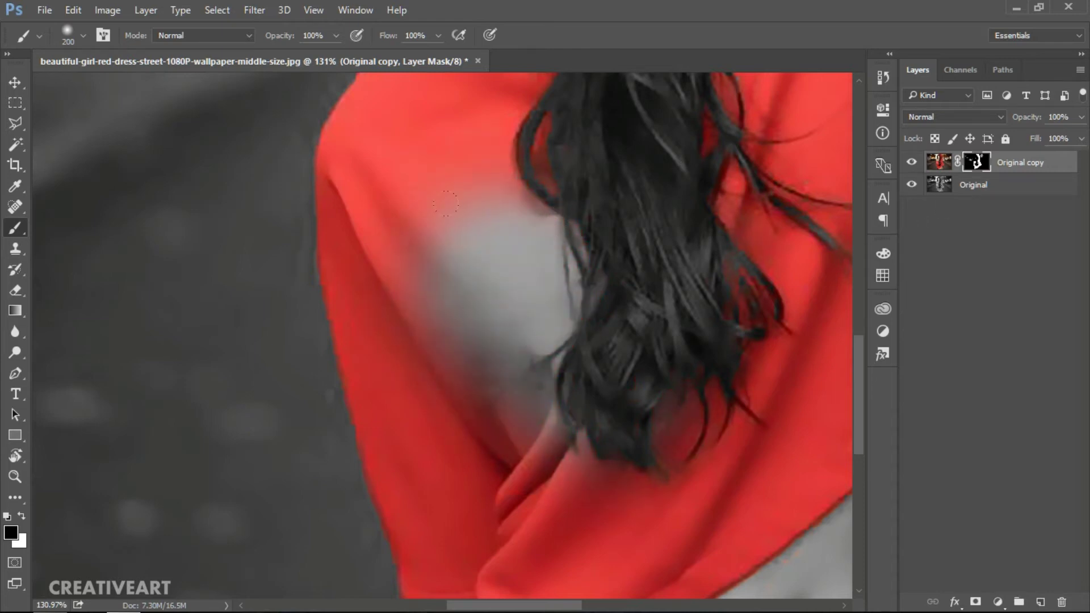
mouse_move(420, 151)
mouse_down()
mouse_move(539, 341)
mouse_move(545, 409)
mouse_up()
- Pan around the top's hem, face and raised red sleeve to inspect the mask
mouse_move(501, 358)
mouse_down()
mouse_move(499, 256)
mouse_move(487, 340)
mouse_move(482, 255)
mouse_up()
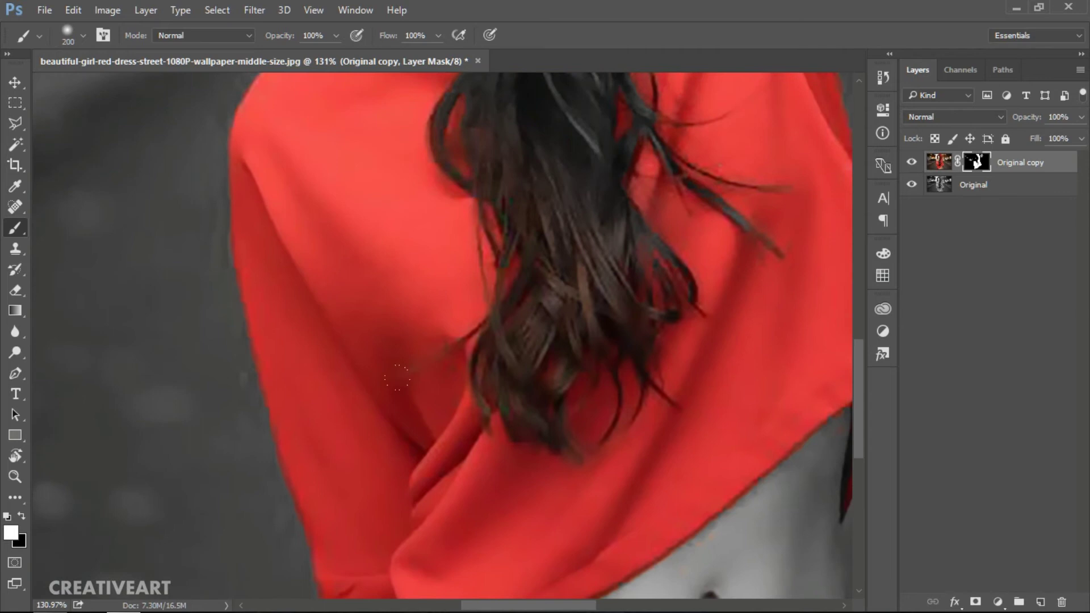
drag(603, 251, 521, 391)
mouse_move(604, 390)
mouse_down()
mouse_move(574, 418)
mouse_move(554, 272)
mouse_move(414, 291)
mouse_up()
scroll(463, 328, up, 3)
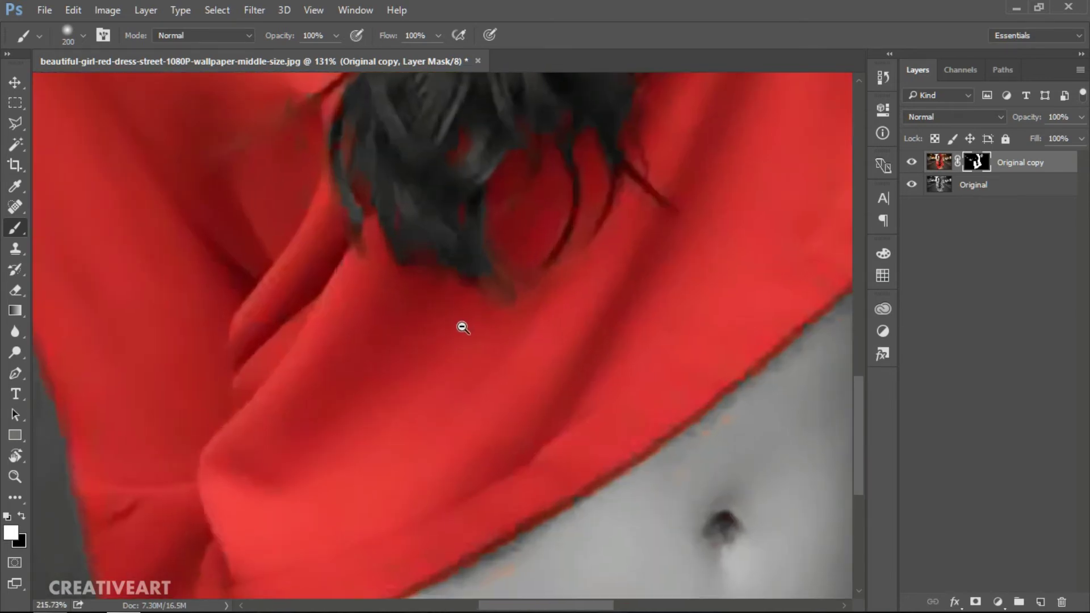
drag(462, 328, 644, 239)
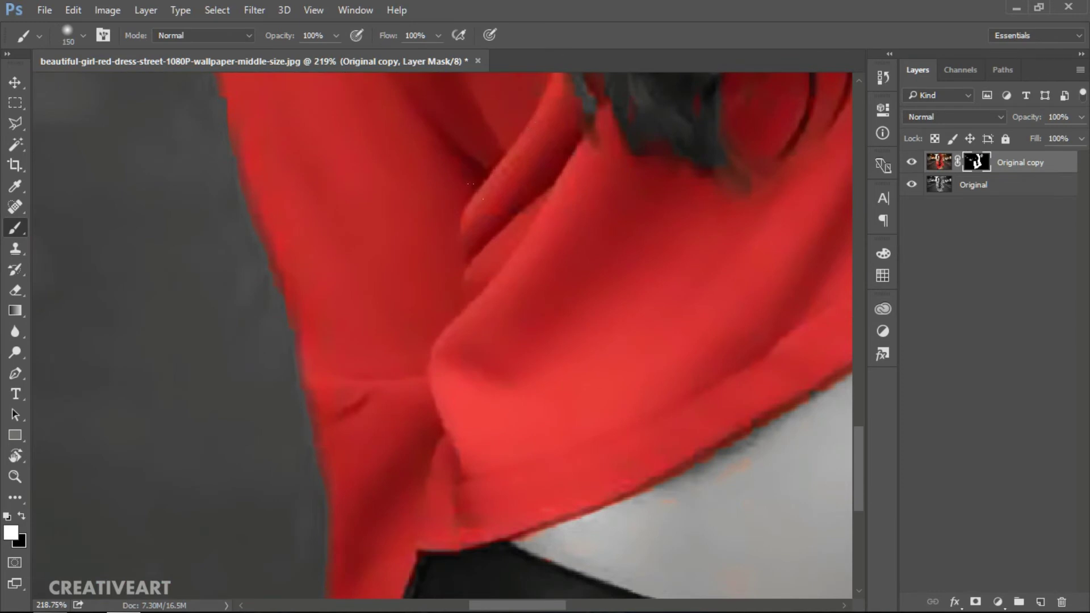
drag(443, 414, 467, 263)
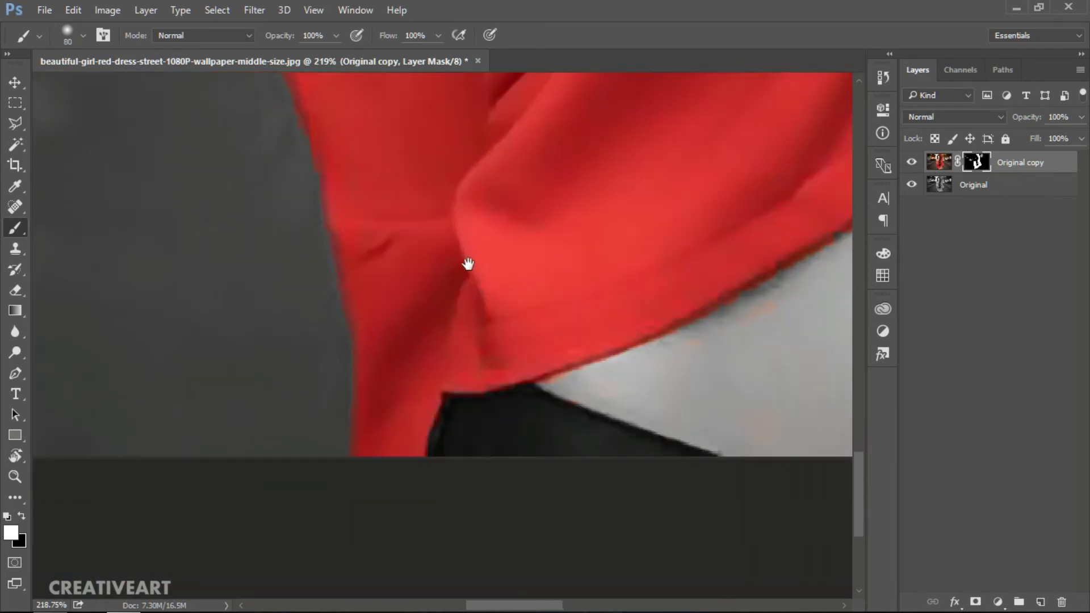
mouse_move(611, 224)
mouse_down()
mouse_move(477, 401)
mouse_move(588, 428)
mouse_up()
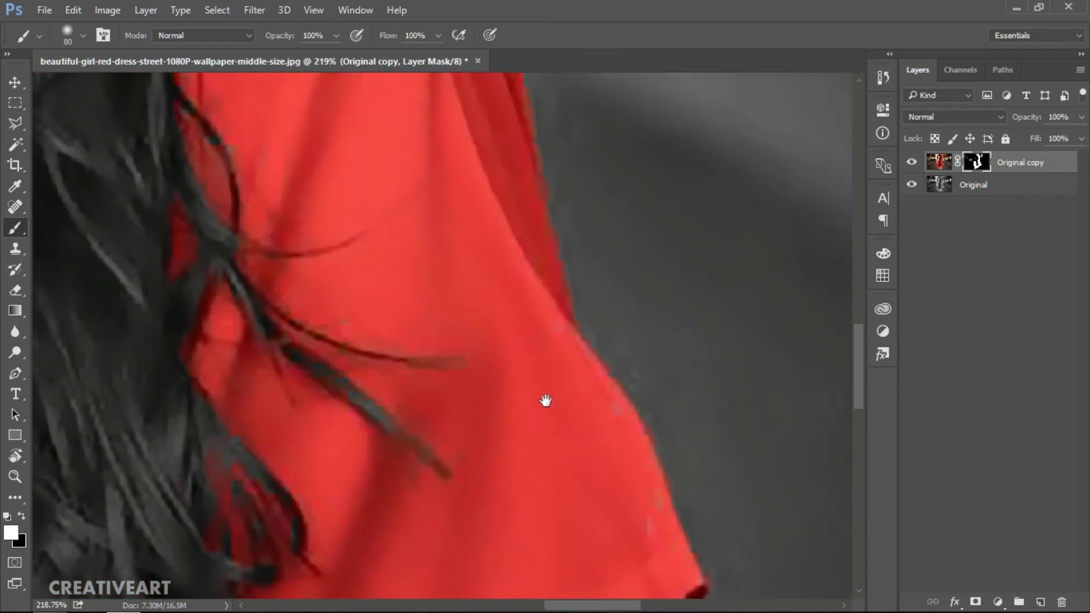
drag(545, 397, 589, 477)
mouse_move(551, 248)
mouse_down()
mouse_move(582, 271)
mouse_move(555, 493)
mouse_up()
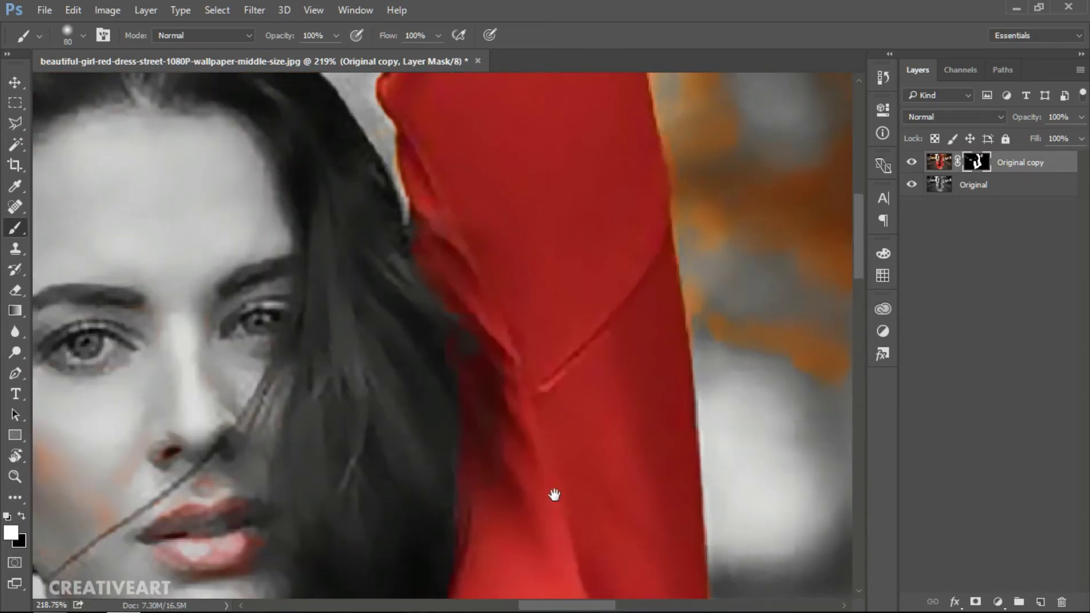
drag(570, 367, 570, 424)
mouse_move(554, 159)
mouse_down()
mouse_move(555, 272)
mouse_move(606, 483)
mouse_up()
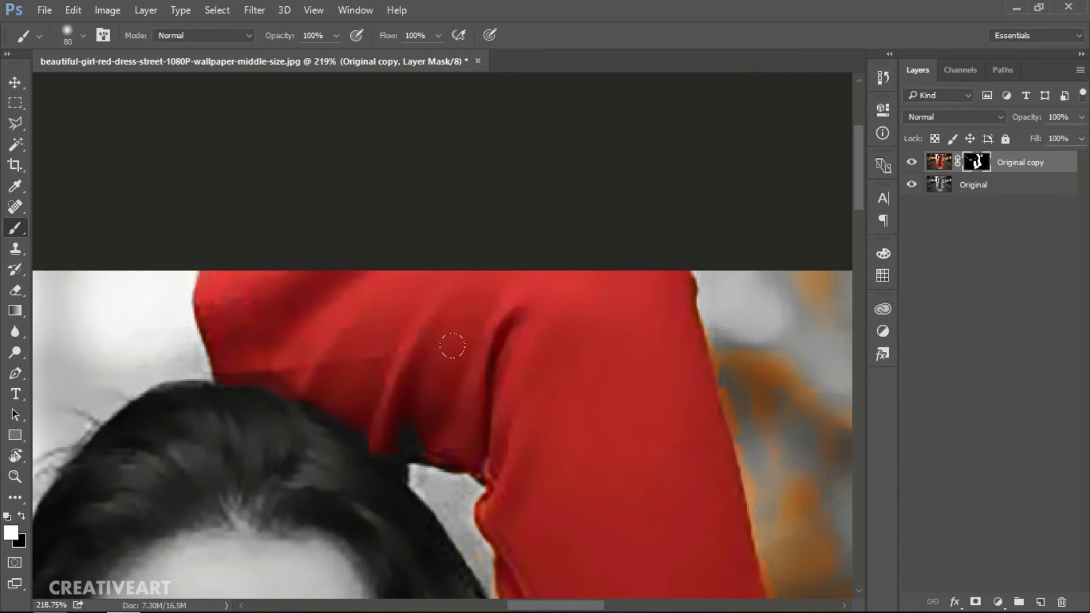
scroll(567, 357, down, 2)
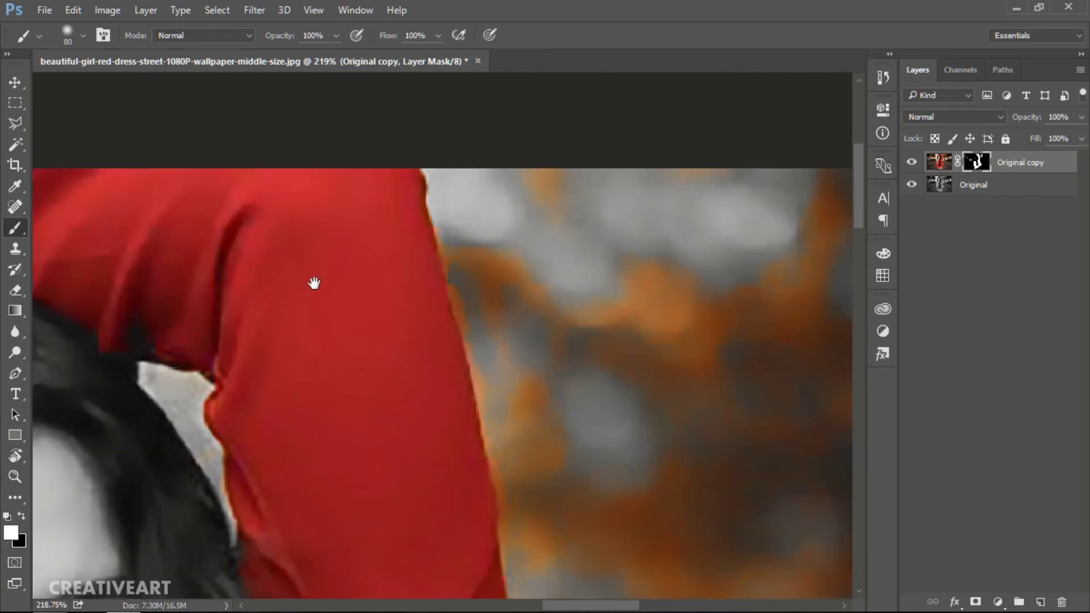
scroll(311, 285, down, 2)
scroll(616, 348, down, 2)
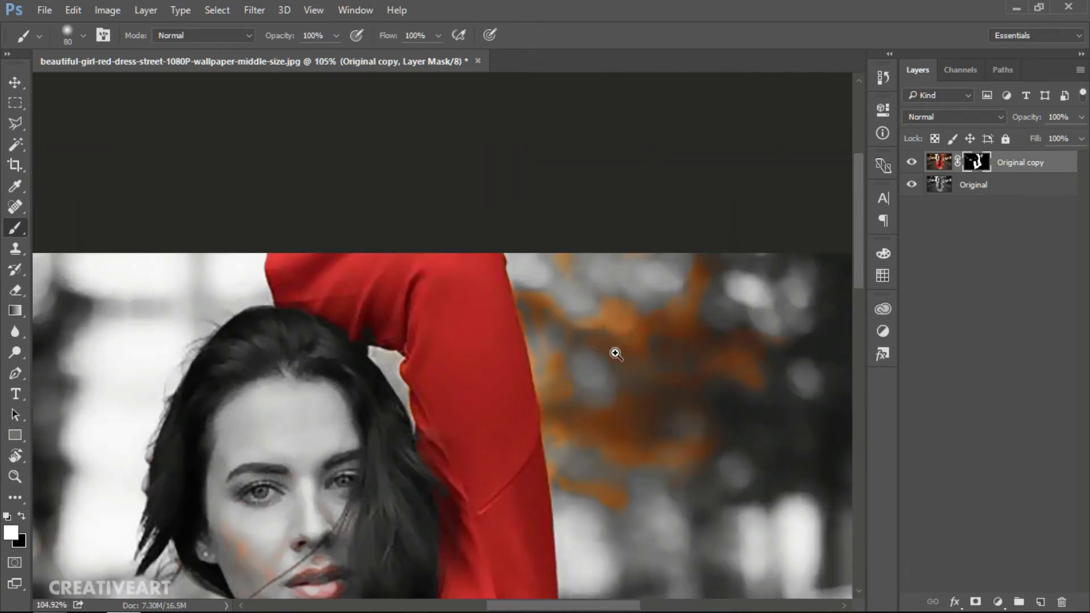
scroll(613, 353, up, 3)
- Switch to painting black with a larger hard round brush
key(x)
key(bracketright)
key(bracketright)
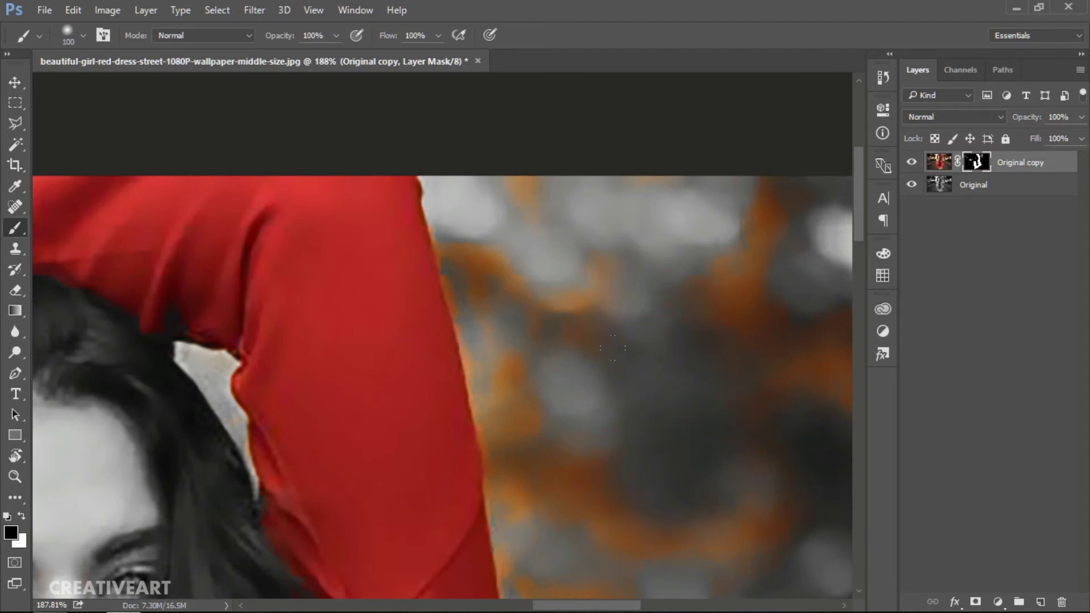
scroll(625, 340, down, 2)
scroll(637, 340, down, 1)
scroll(619, 343, up, 1)
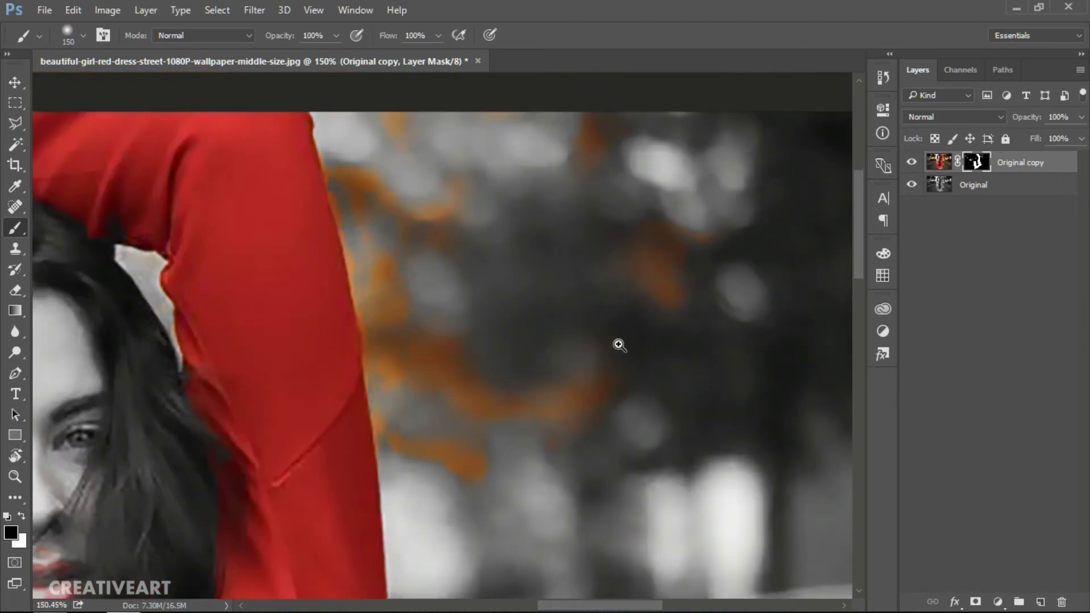
right_click(415, 163)
key(Escape)
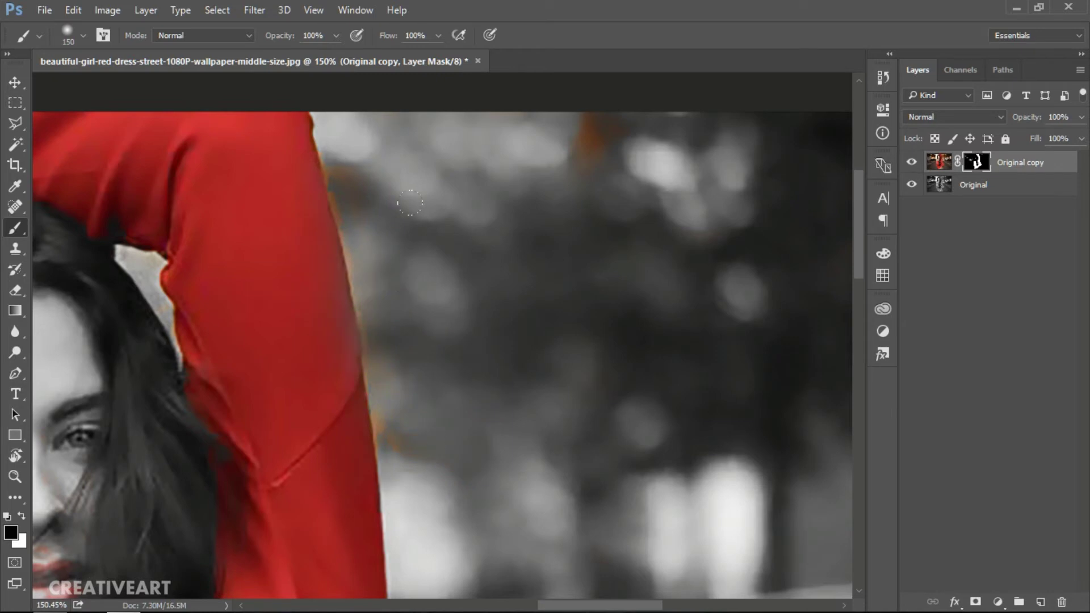
right_click(510, 226)
click(559, 335)
- Clean up the red sleeve edge on the mask with a 32 px hard brush
key(Return)
scroll(357, 258, up, 5)
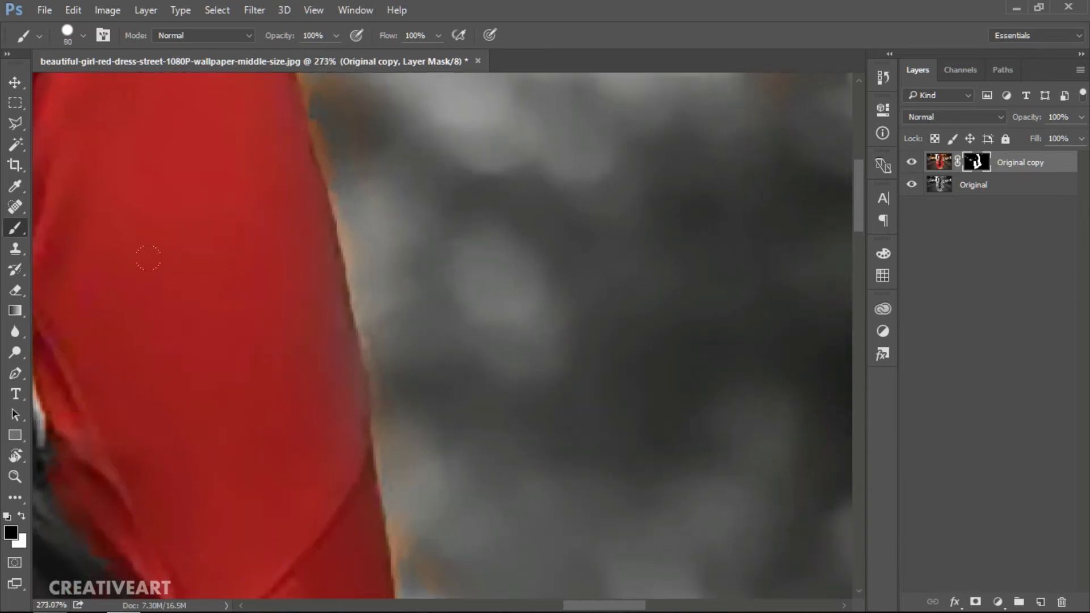
mouse_move(169, 217)
mouse_down()
mouse_move(183, 293)
mouse_move(184, 264)
mouse_up()
key(x)
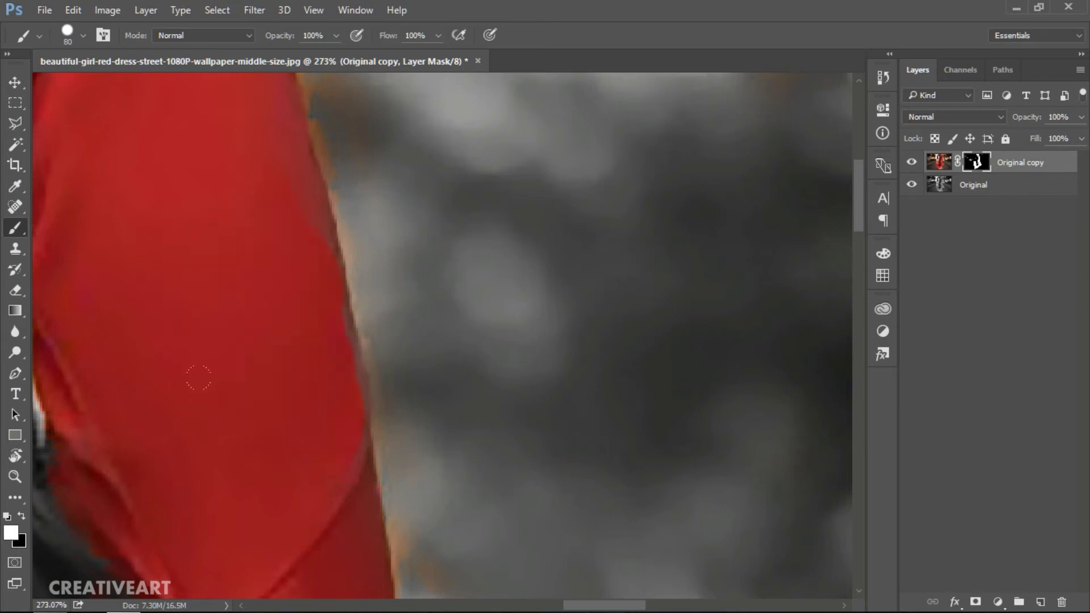
key(bracketleft)
key(bracketleft)
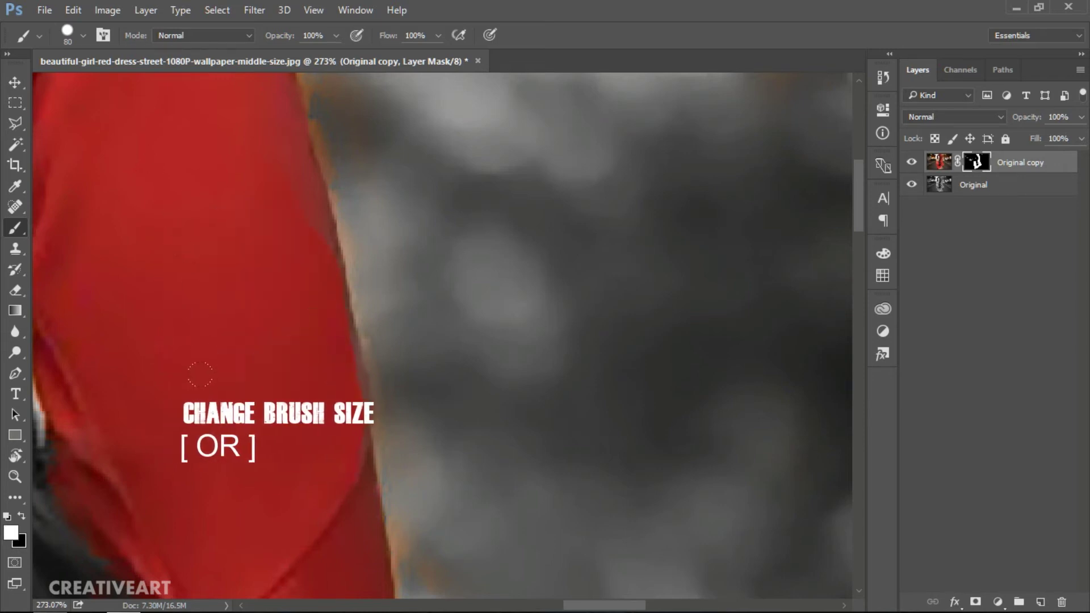
key(bracketleft)
right_click(266, 258)
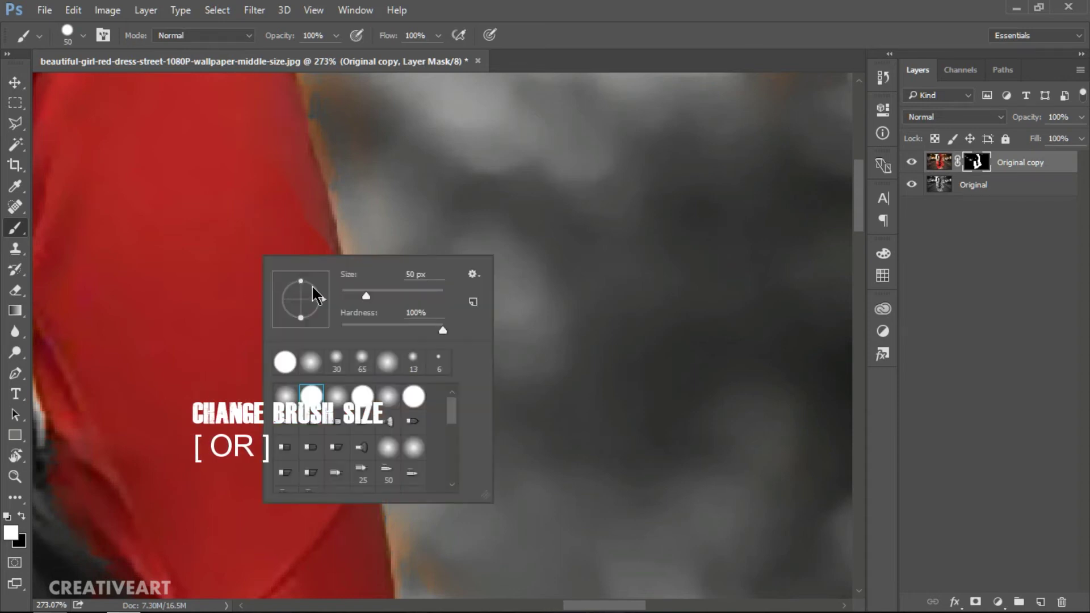
mouse_move(360, 293)
mouse_down()
mouse_move(369, 291)
mouse_move(357, 292)
mouse_up()
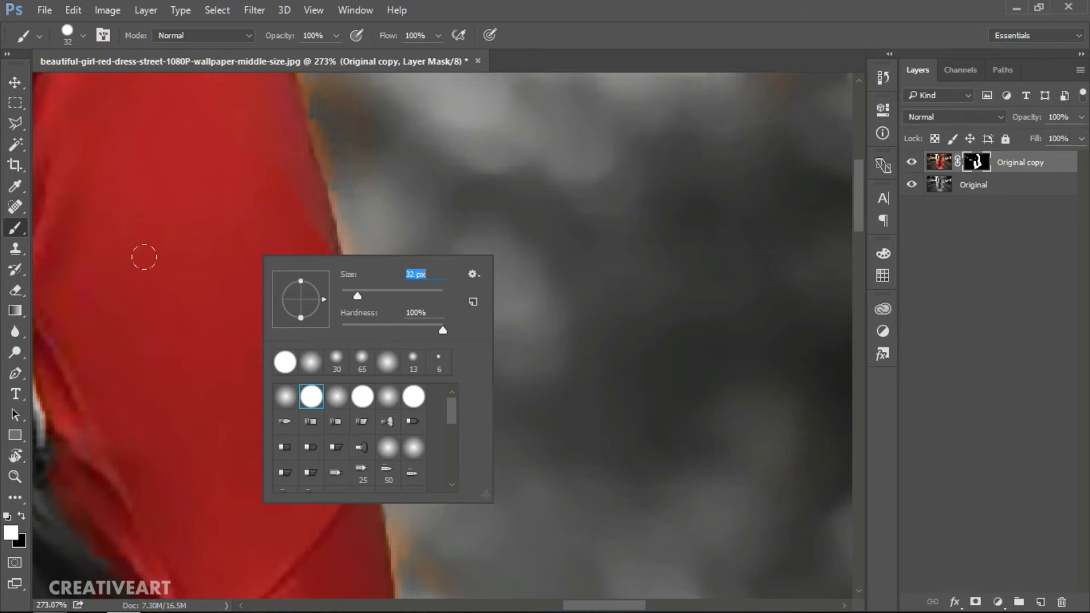
key(Return)
drag(277, 448, 355, 325)
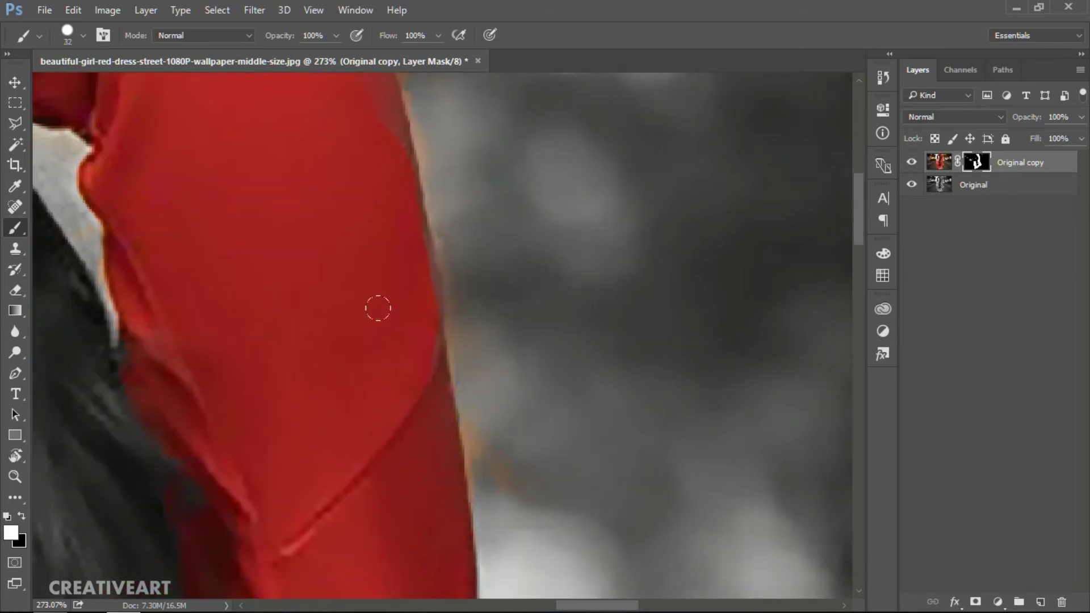
- Paint out the red spot on the car in the background
key(x)
scroll(565, 424, down, 5)
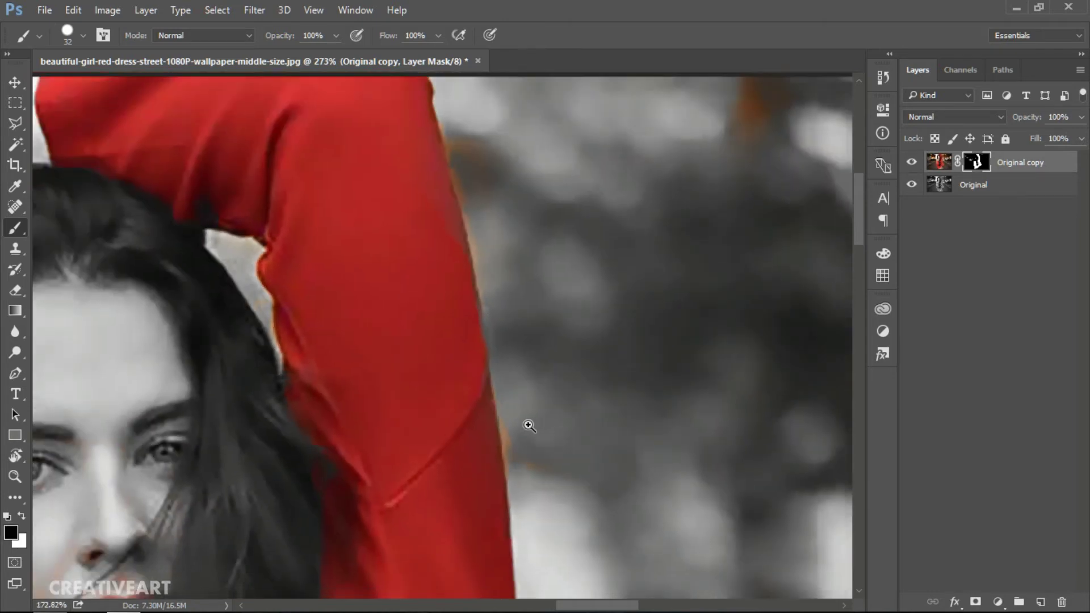
drag(567, 426, 359, 289)
key(bracketright)
key(bracketright)
key(bracketright)
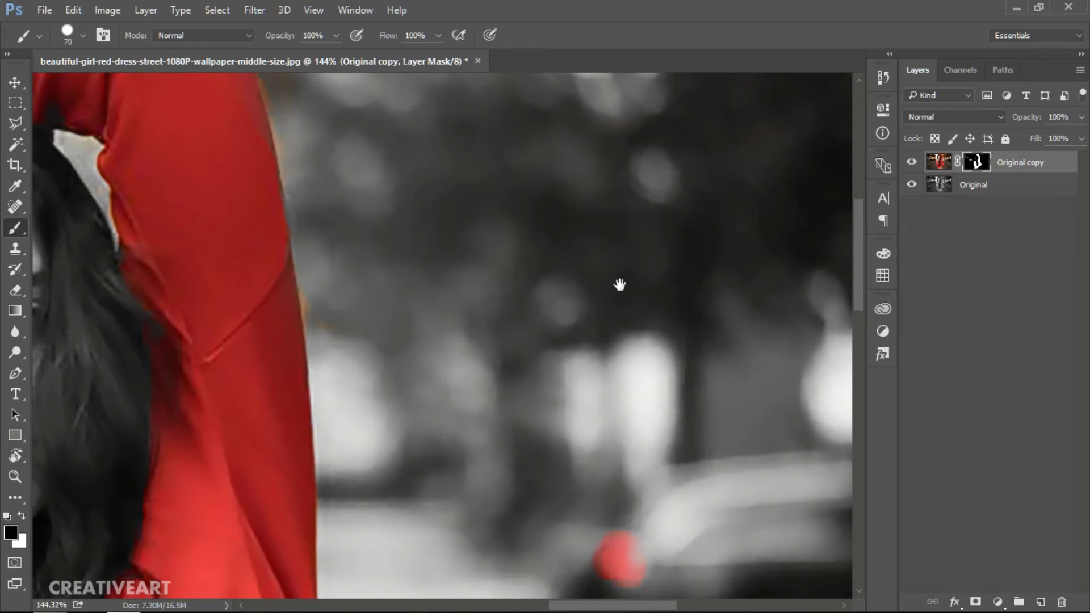
drag(619, 284, 589, 238)
click(561, 460)
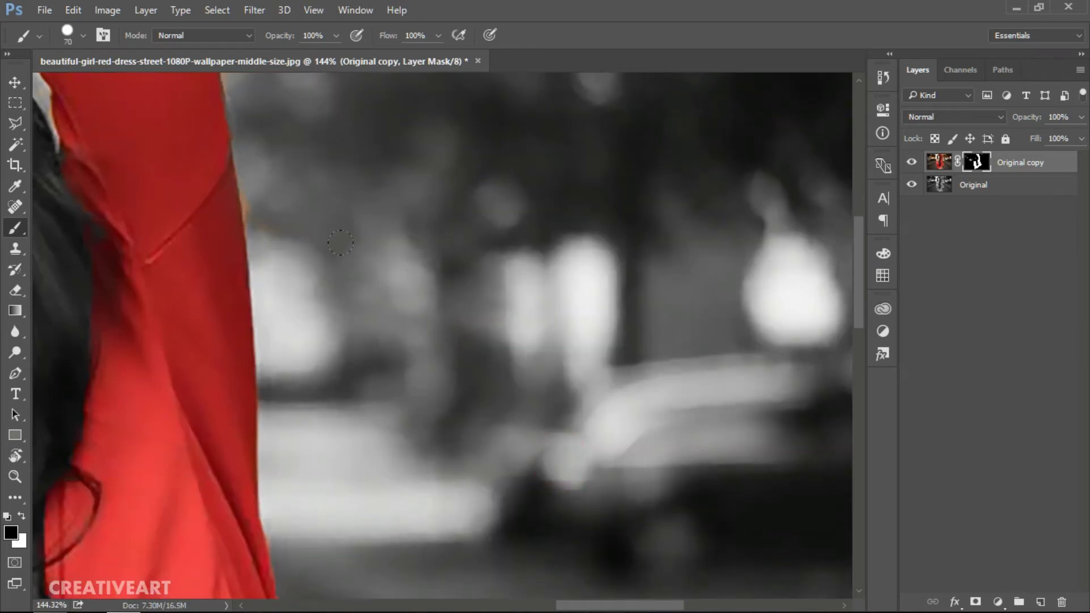
- Check the remaining background and zoom out to see the whole portrait
drag(565, 168, 555, 360)
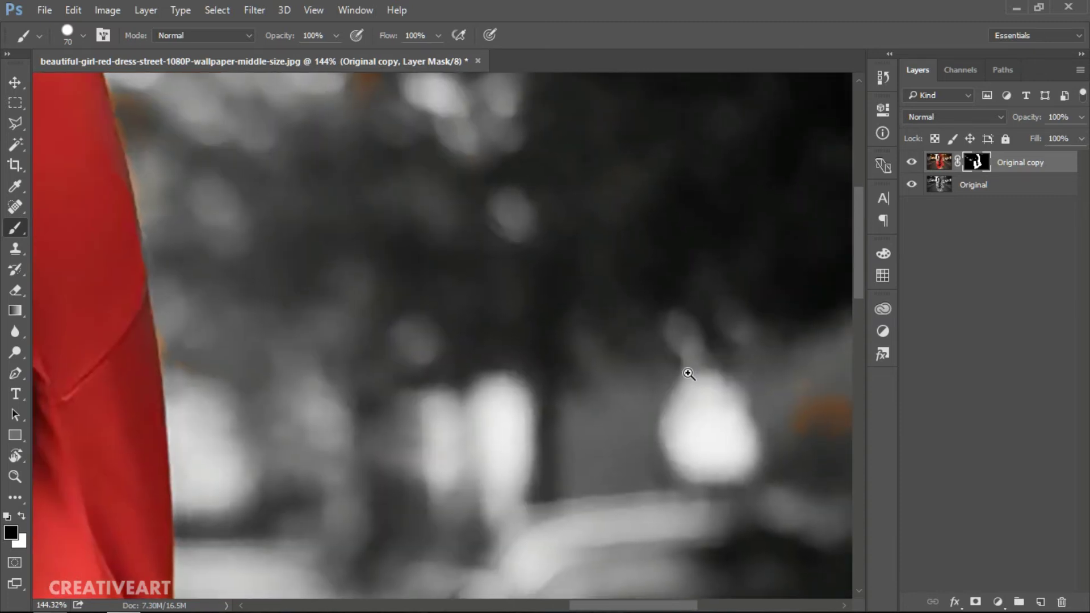
scroll(648, 378, down, 2)
key(bracketright)
key(bracketright)
key(bracketright)
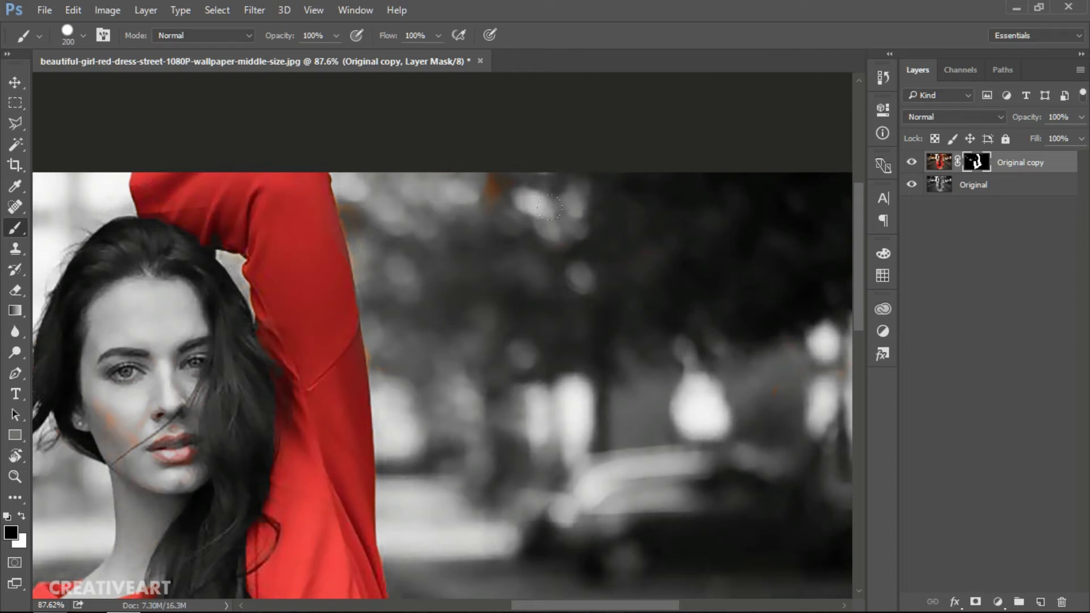
scroll(540, 236, down, 5)
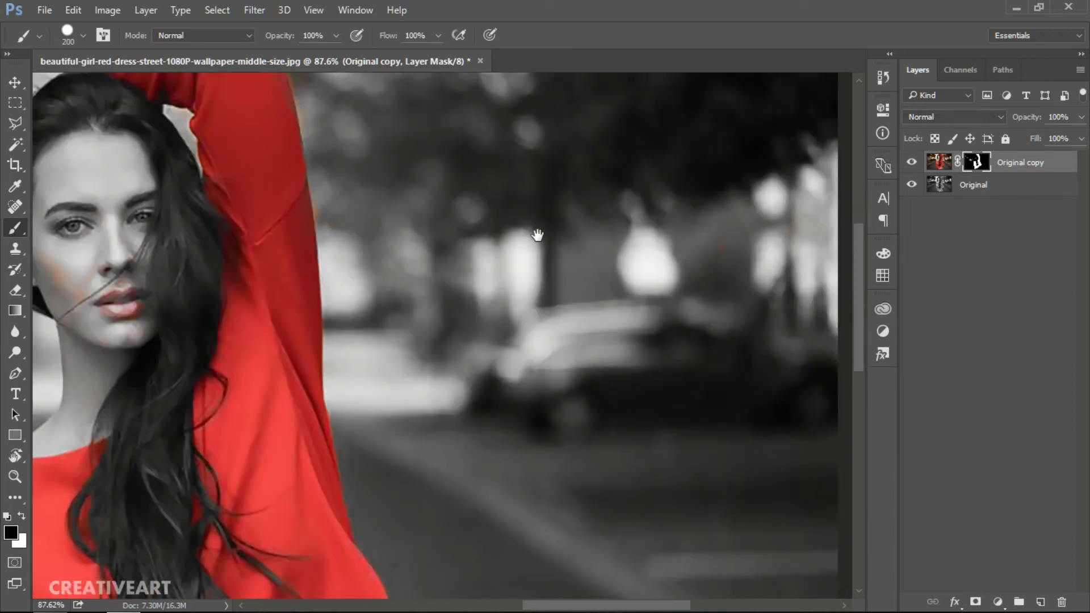
scroll(532, 191, down, 1)
scroll(568, 250, down, 1)
scroll(608, 287, down, 3)
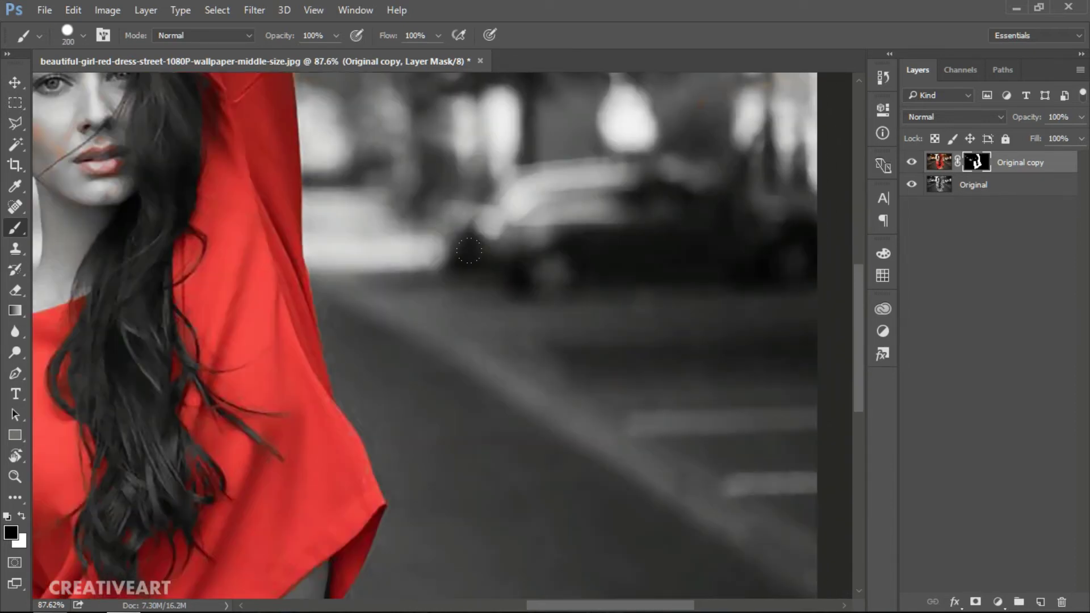
mouse_move(452, 261)
mouse_down()
mouse_move(581, 265)
mouse_move(840, 420)
mouse_up()
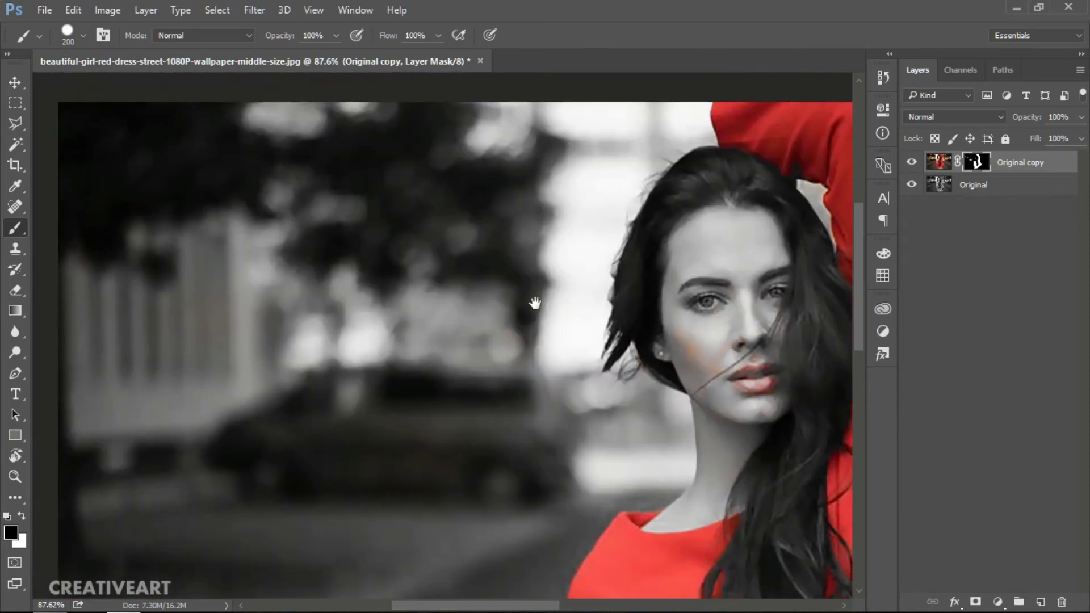
key(ctrl+minus)
key(ctrl+minus)
key(ctrl+minus)
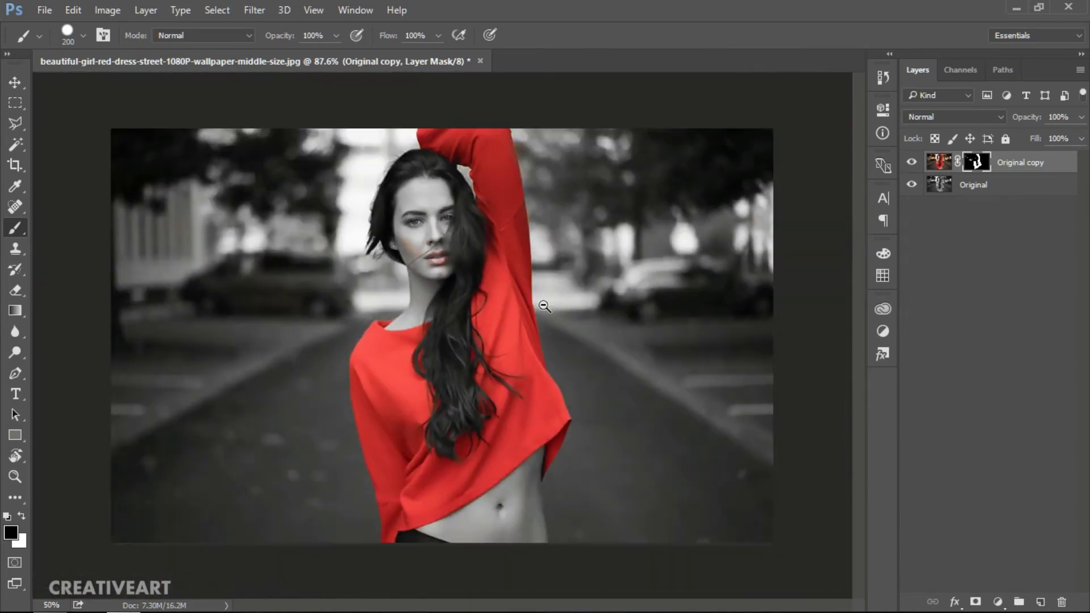
scroll(515, 278, up, 2)
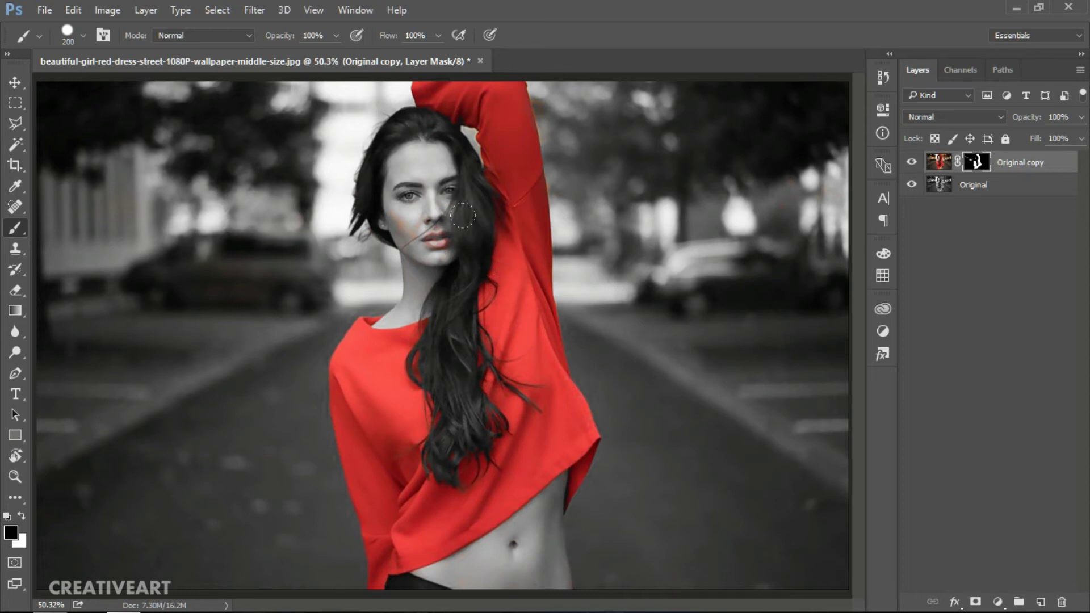
- Open 1.jpg, the red phone booths photo, and zoom in slightly
click(15, 82)
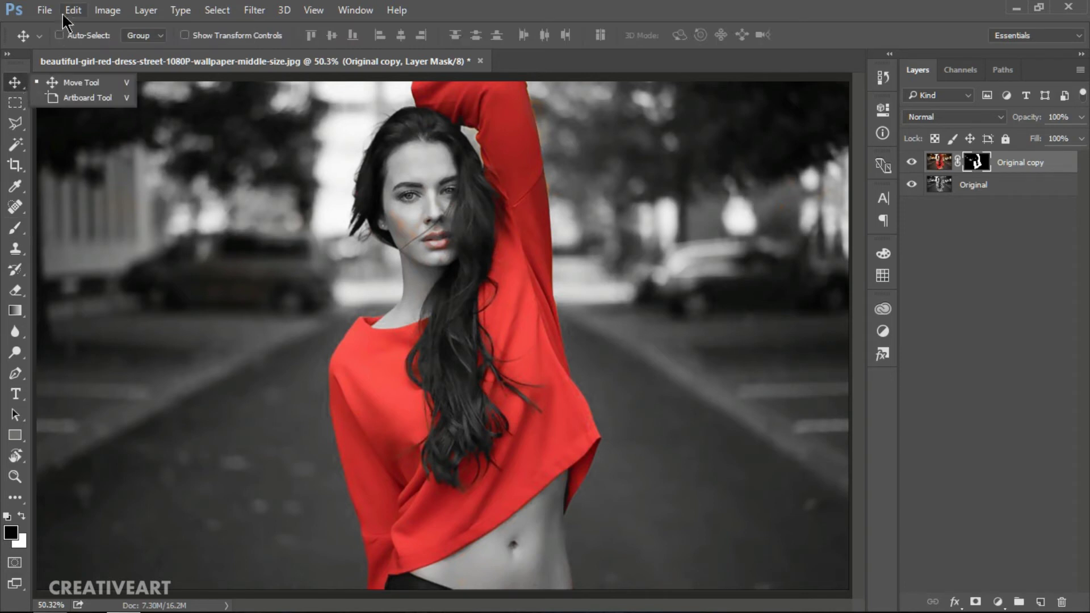
click(44, 11)
click(57, 36)
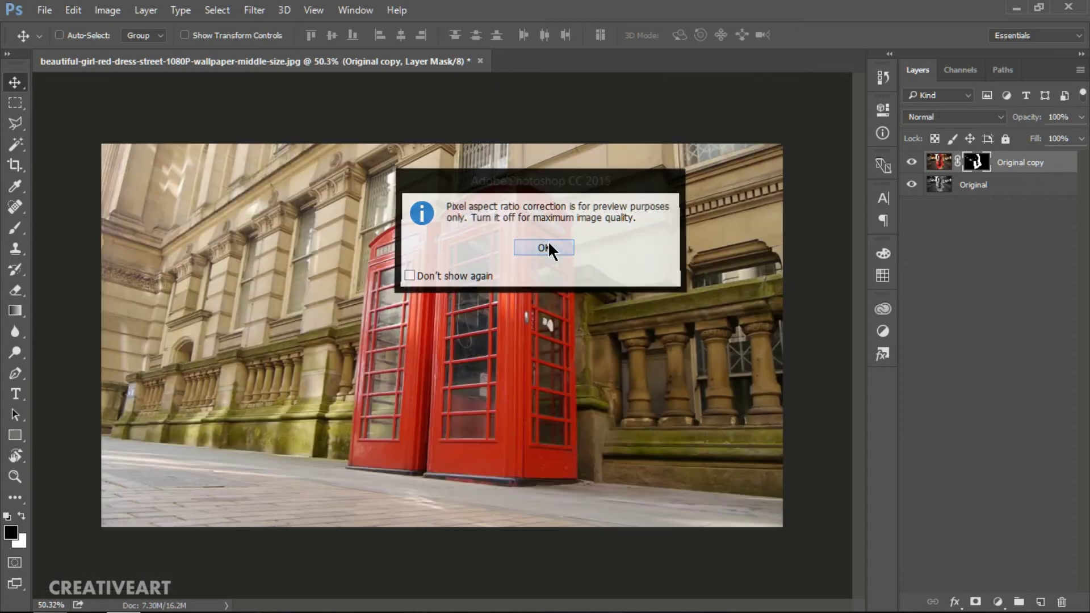
click(546, 248)
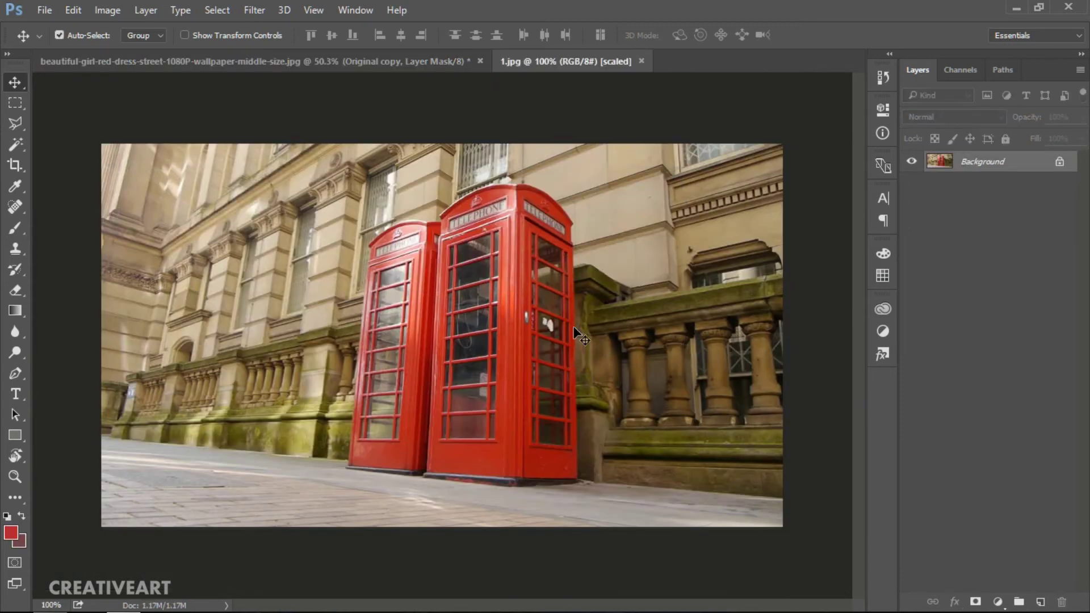
key(ctrl+plus)
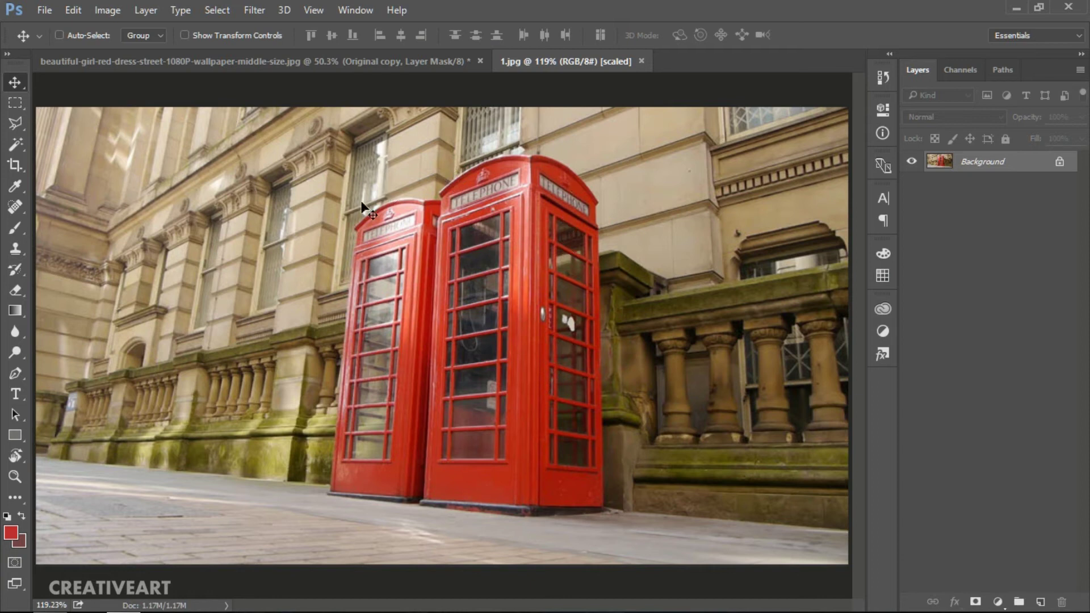
- Convert the phone-booth Background into a layer named 'Original'
click(529, 369)
double_click(1007, 164)
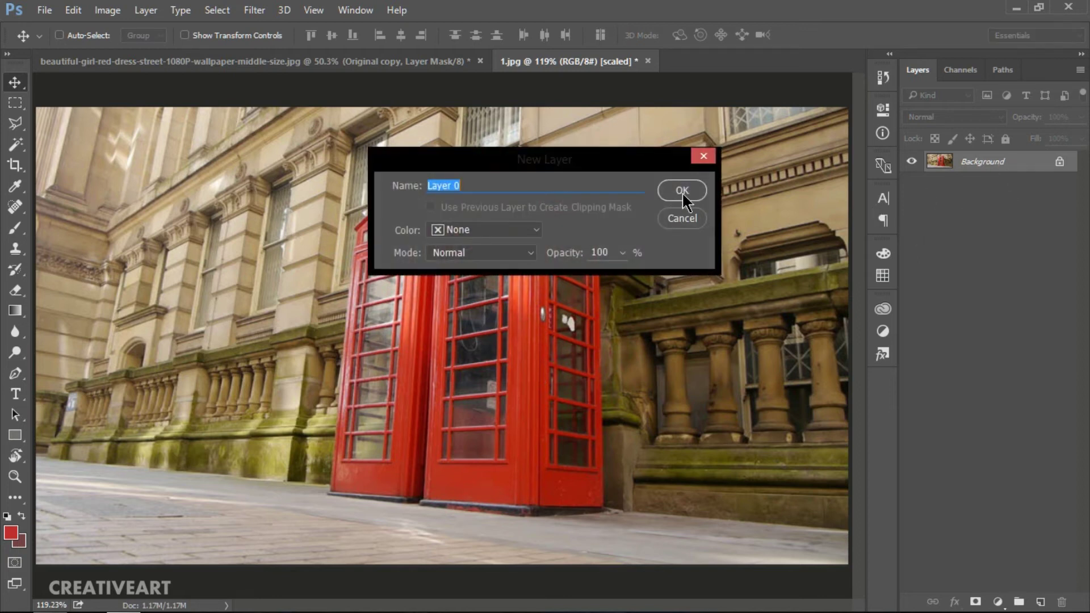
click(682, 190)
double_click(985, 162)
click(983, 162)
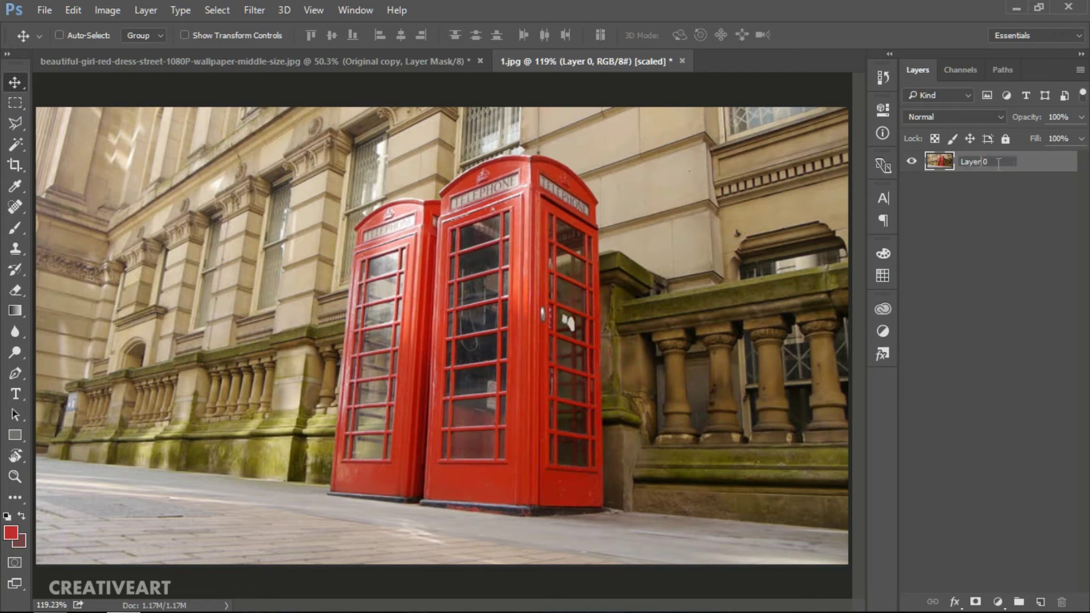
drag(998, 162, 840, 174)
text(Or)
text(iginal)
key(Return)
- Duplicate Original and desaturate the lower layer, toggling the copy to check
click(993, 163)
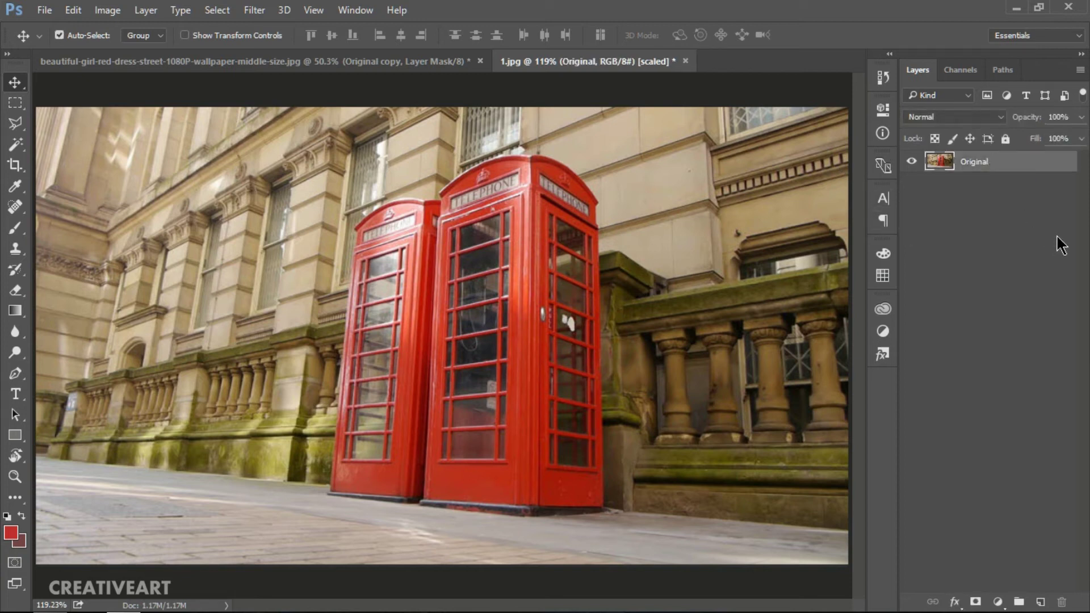
key(ctrl+j)
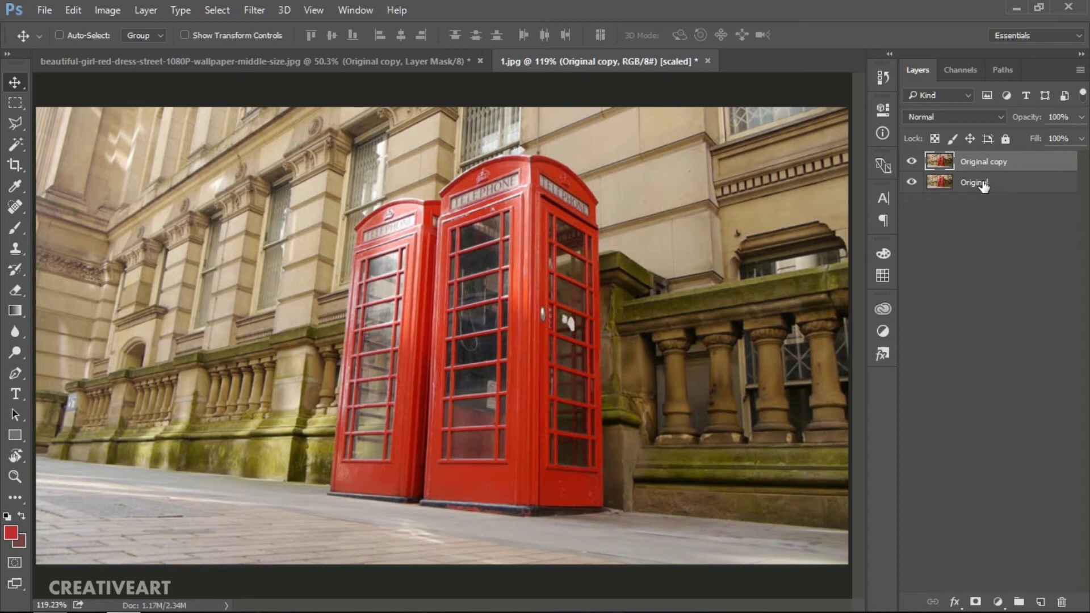
click(974, 190)
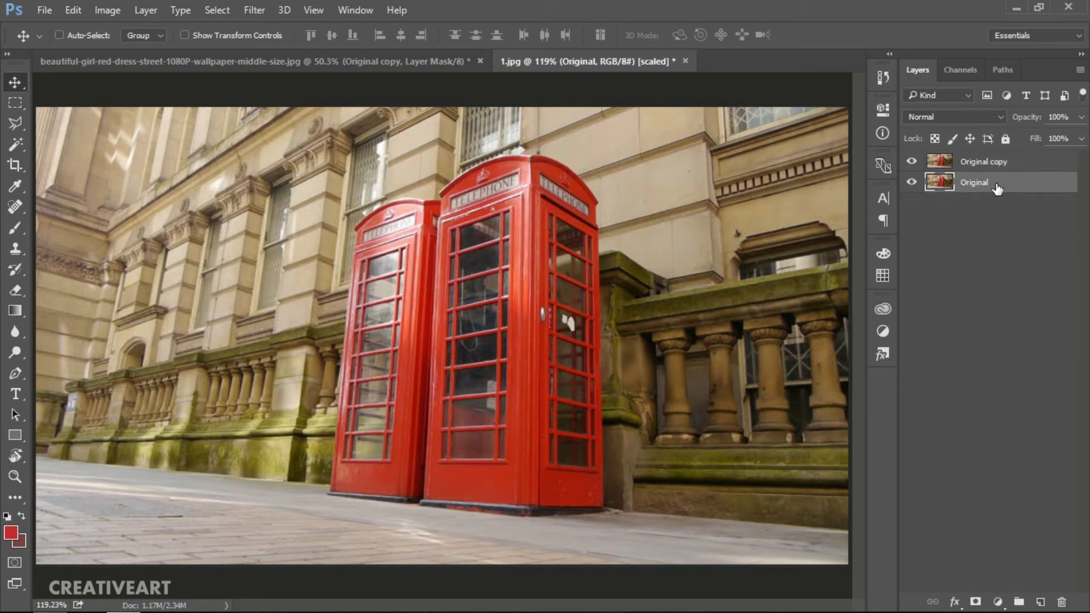
key(ctrl)
click(913, 163)
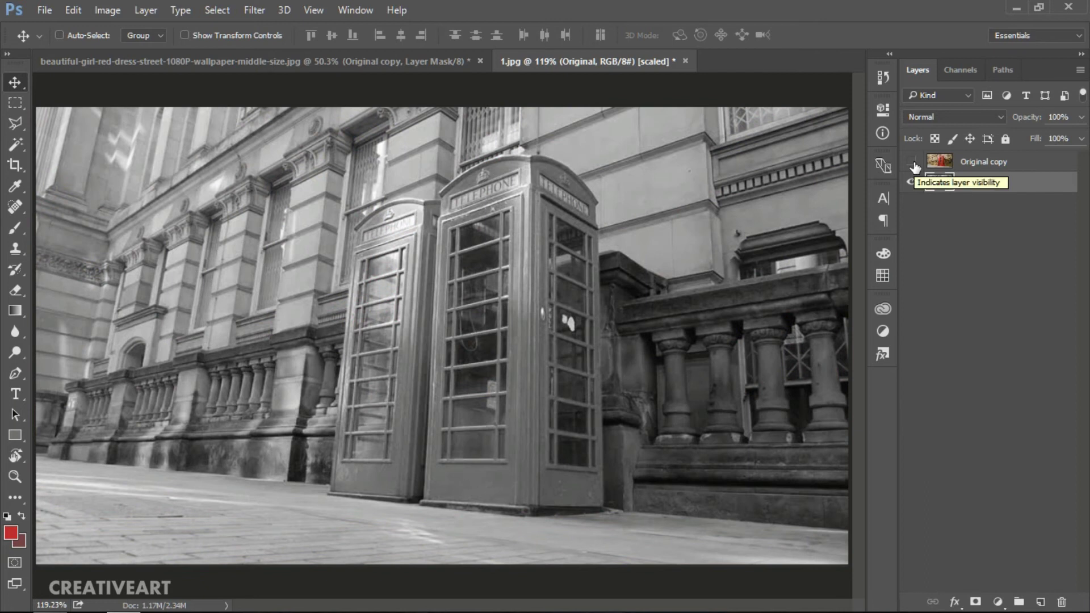
click(913, 163)
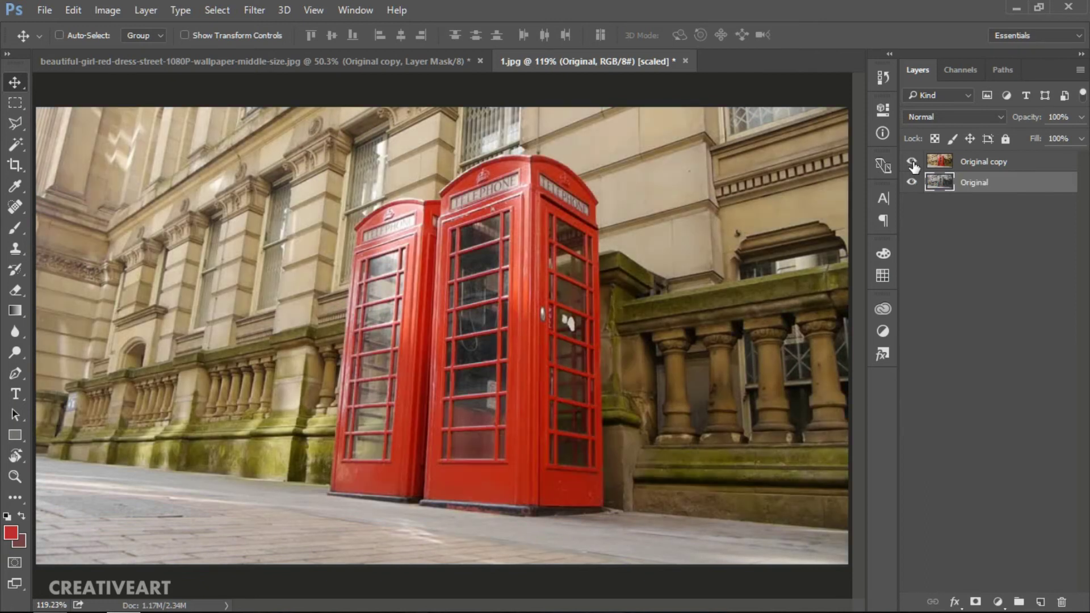
click(1042, 169)
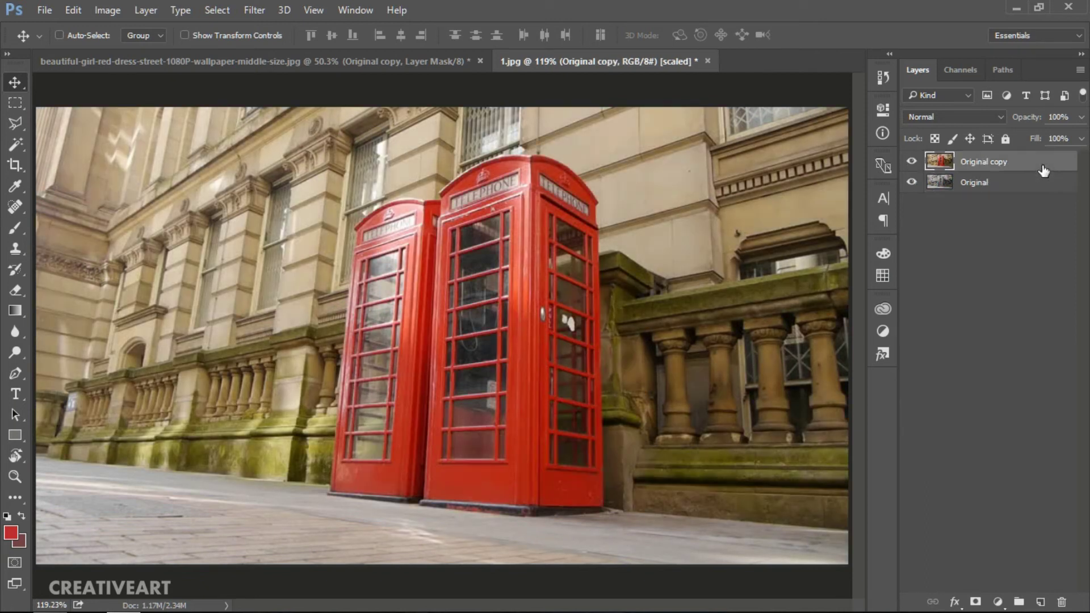
- Add a layer mask to Original copy and invert it to black, turning the photo black and white
click(975, 601)
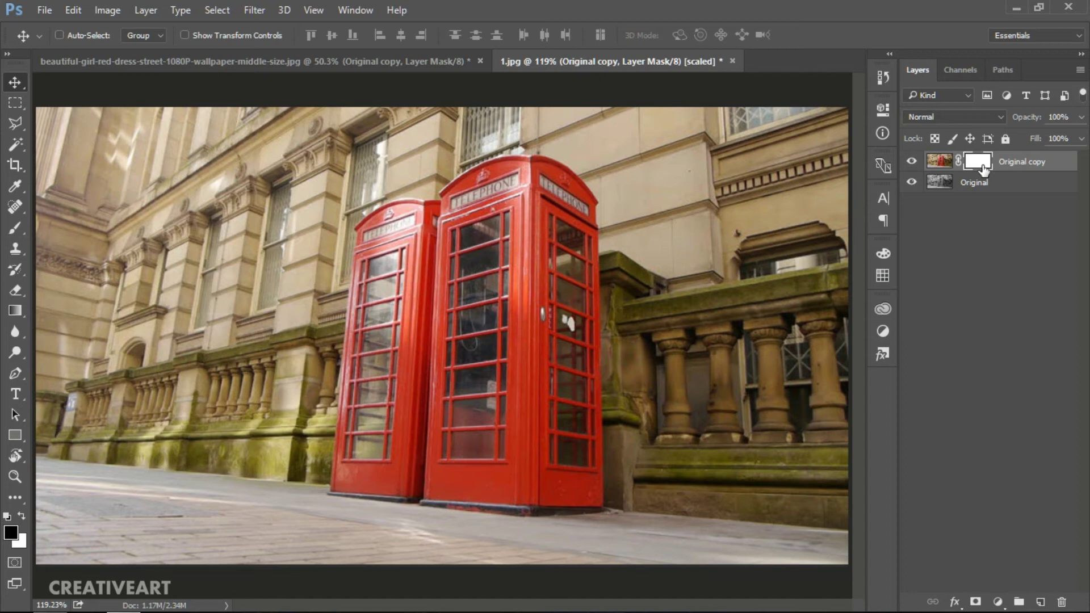
key(ctrl)
key(ctrl+i)
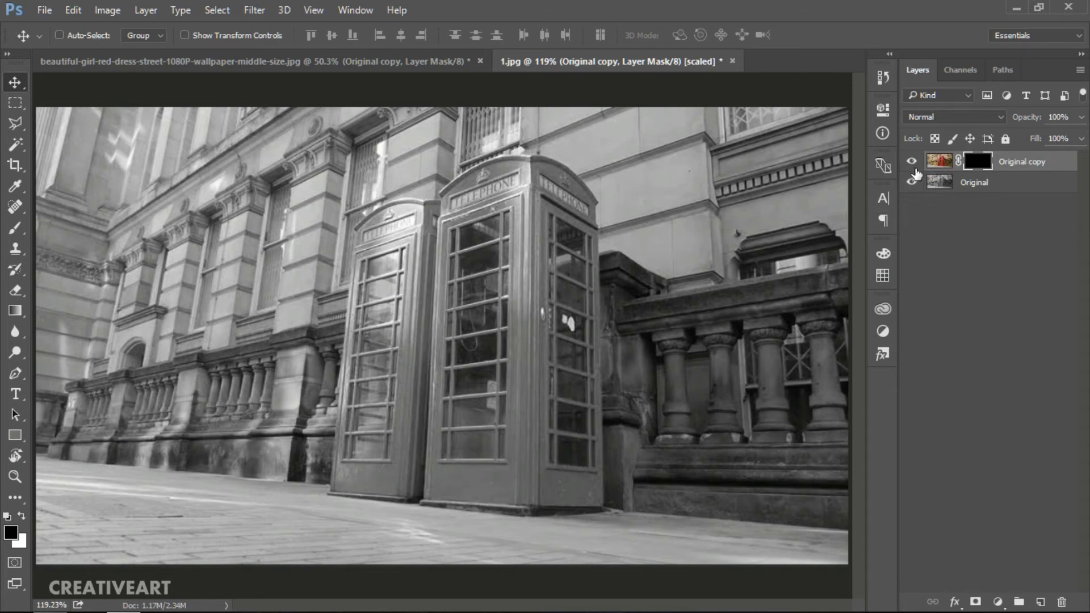
scroll(468, 319, up, 2)
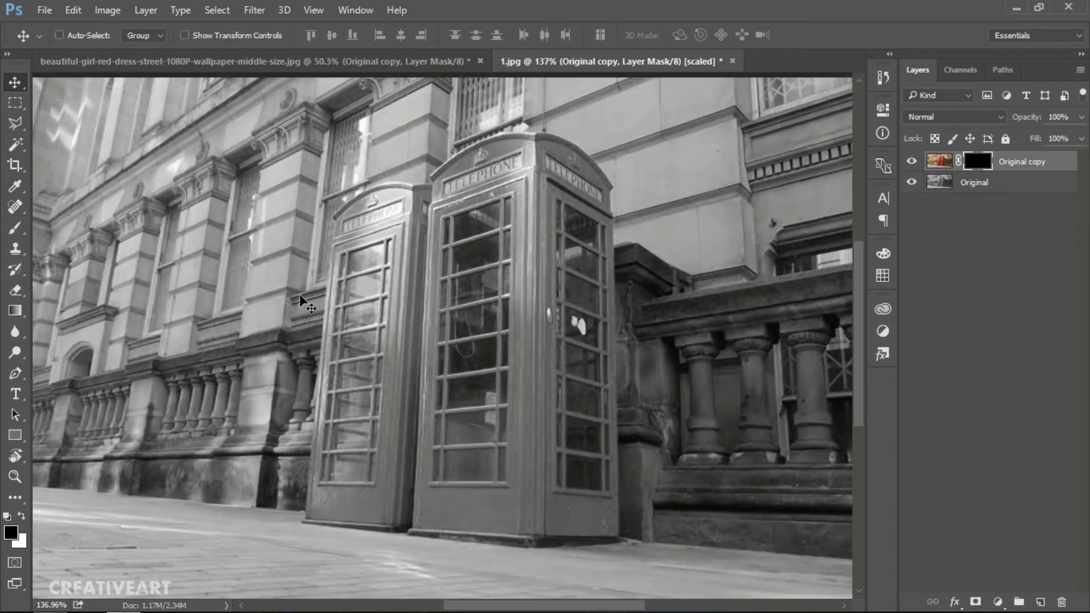
- Switch to the Polygonal Lasso tool with the base of the phone booths in view
click(15, 124)
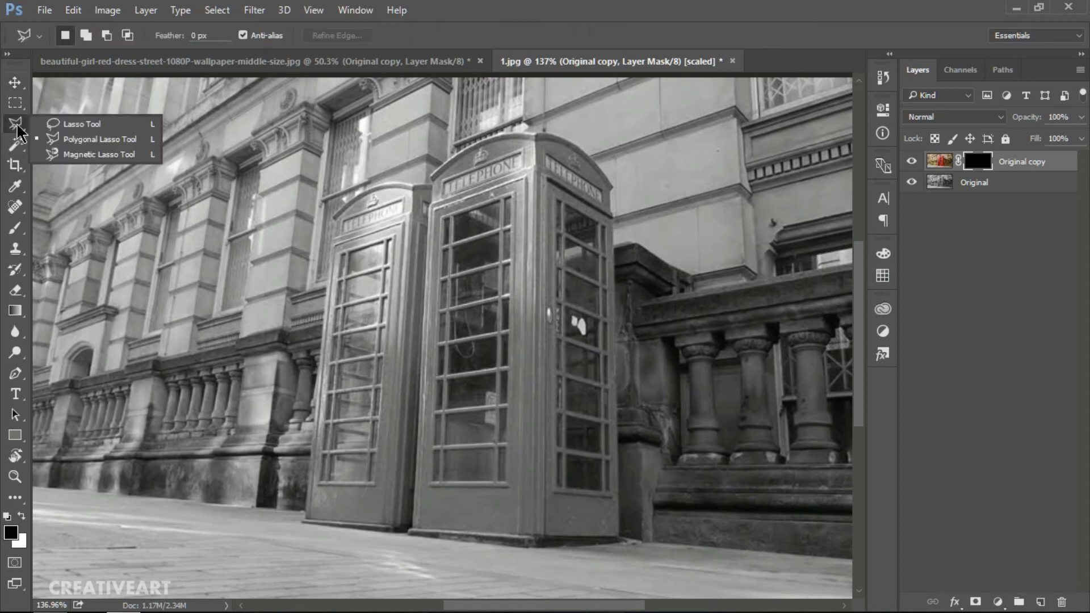
click(59, 139)
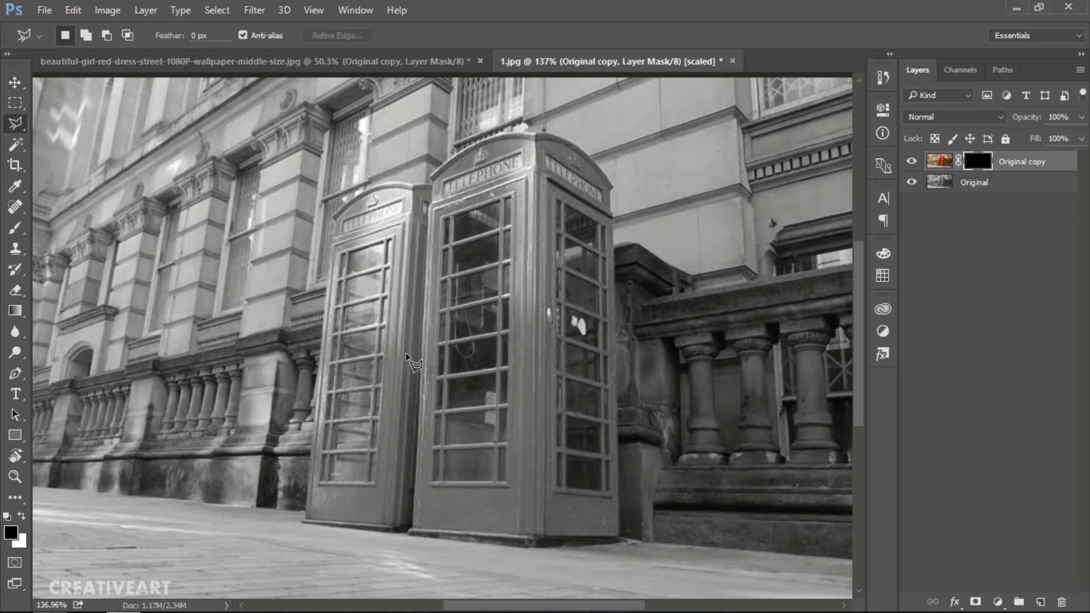
drag(403, 426, 534, 231)
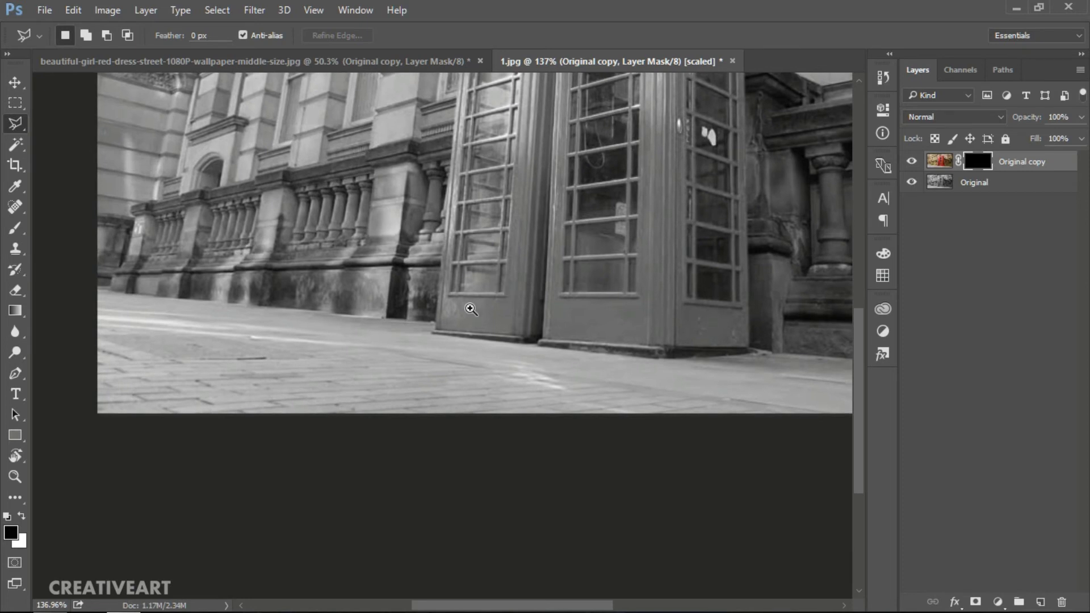
scroll(469, 308, up, 5)
scroll(515, 357, up, 5)
drag(543, 373, 492, 270)
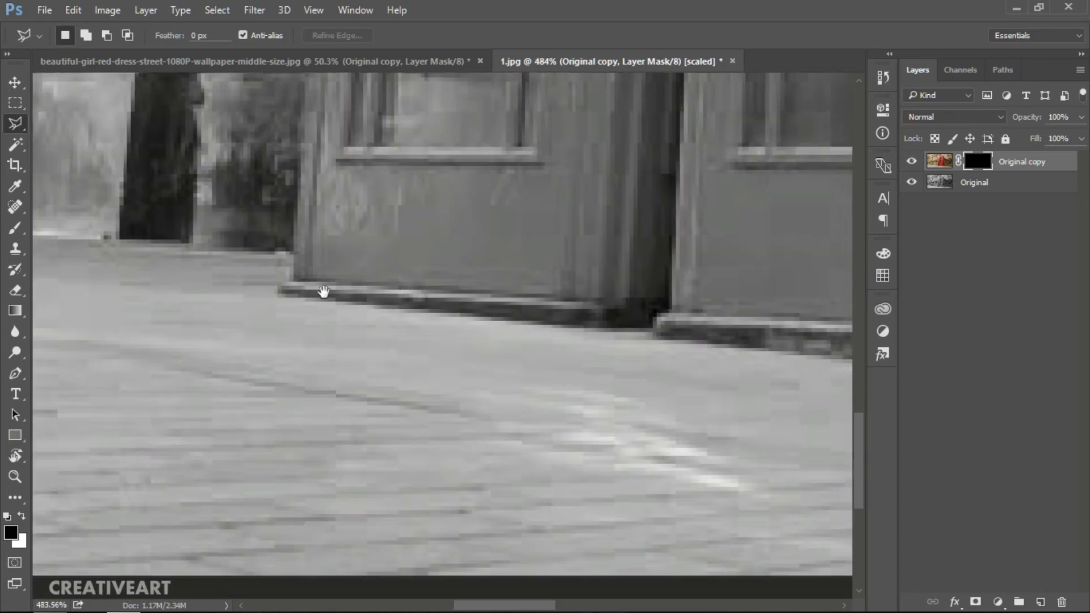
- Trace selection points along the booths' base and corner, toward the left booth's roof
click(281, 291)
click(597, 329)
drag(668, 348, 411, 349)
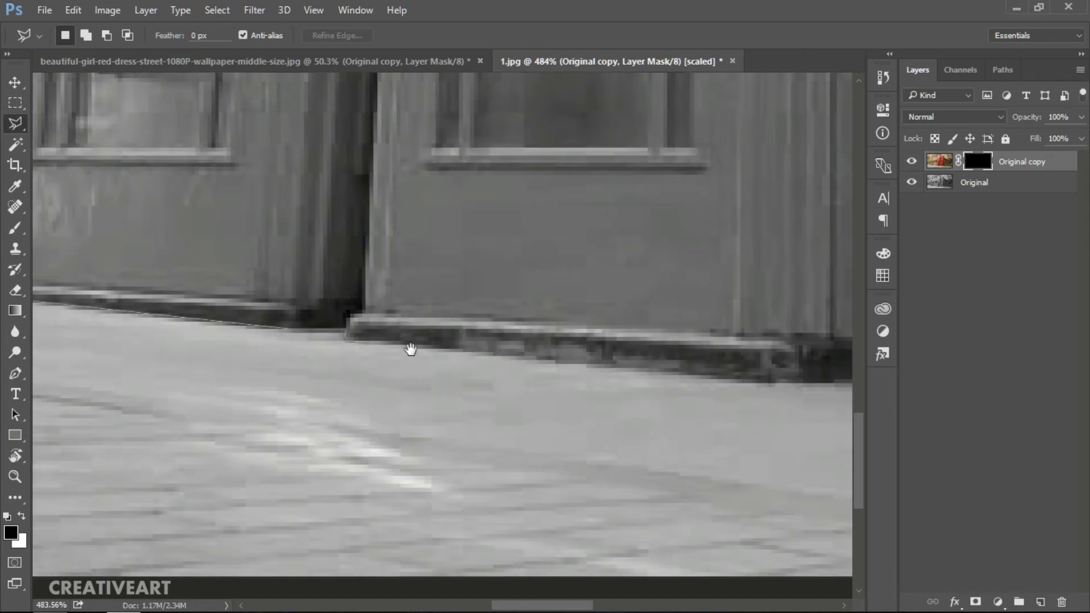
click(768, 386)
drag(769, 386, 165, 385)
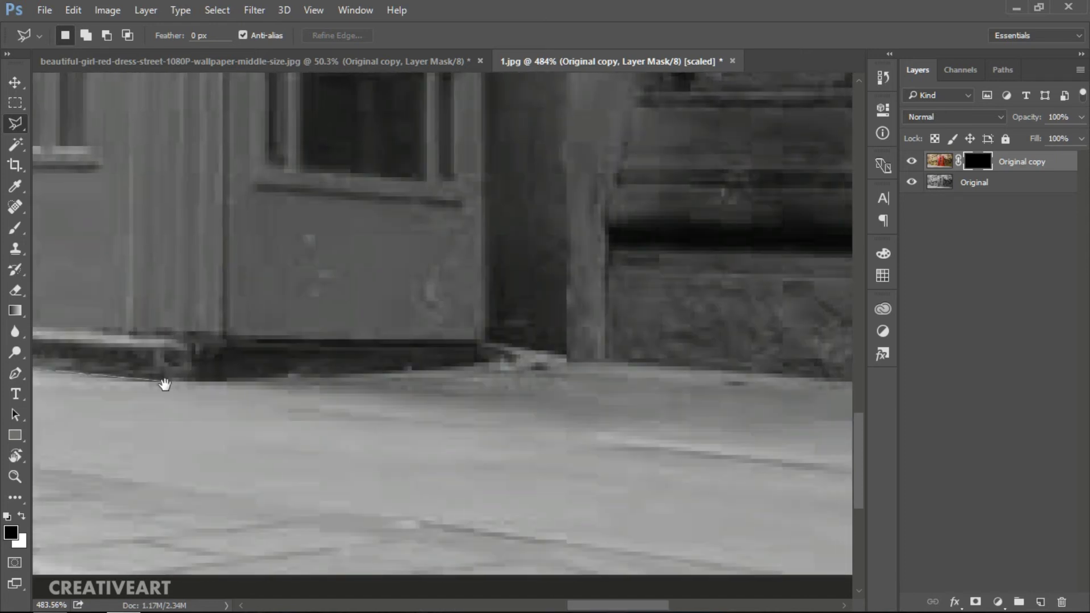
scroll(489, 341, up, 5)
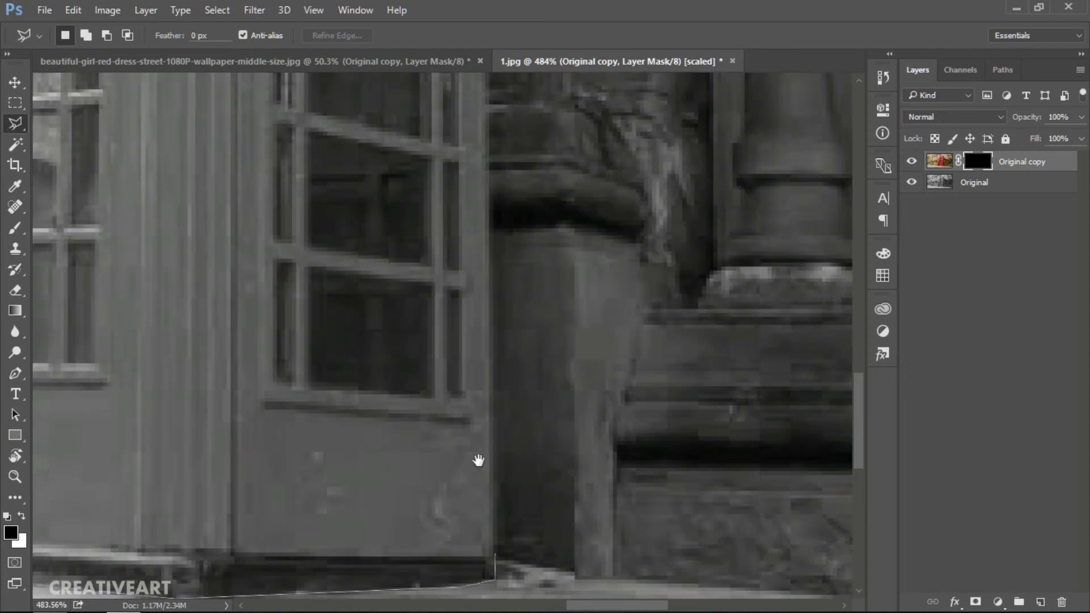
scroll(479, 458, up, 5)
scroll(567, 241, up, 5)
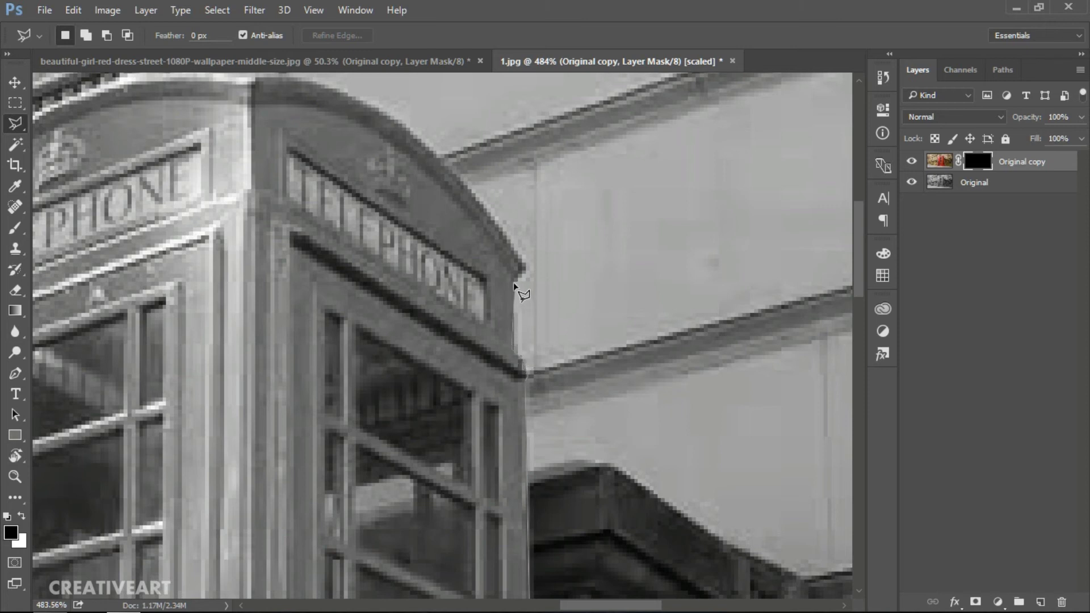
drag(513, 283, 628, 384)
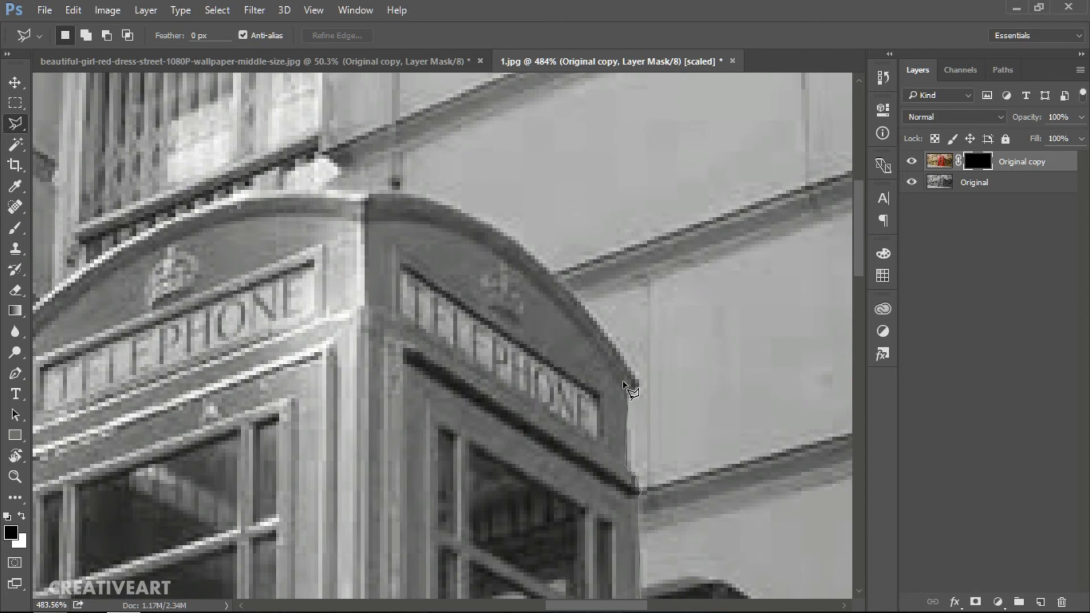
mouse_move(501, 337)
mouse_down()
mouse_move(496, 326)
mouse_move(720, 282)
mouse_up()
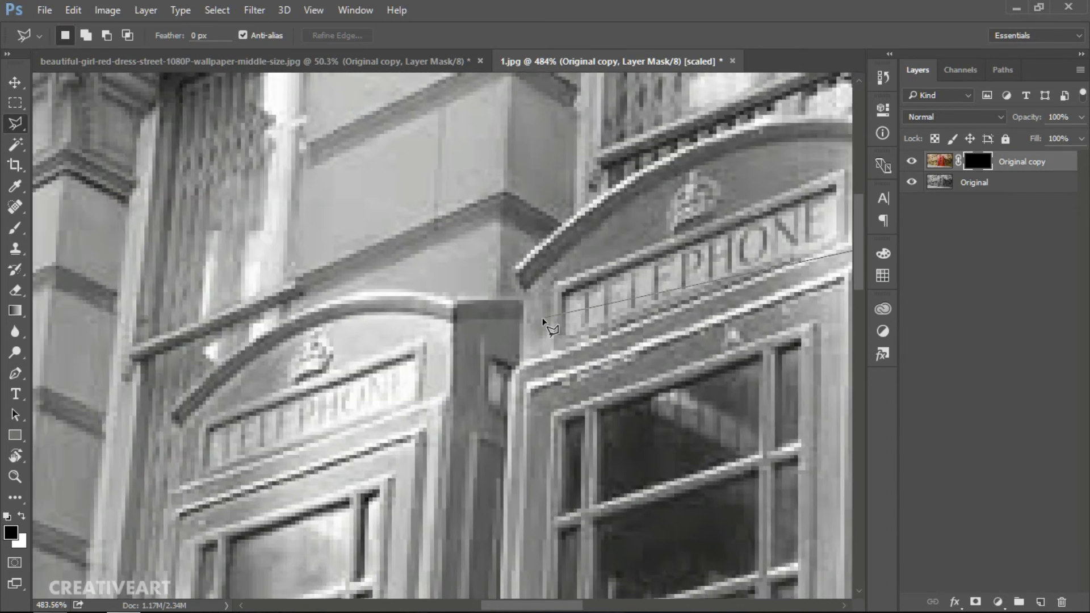
drag(523, 318, 377, 334)
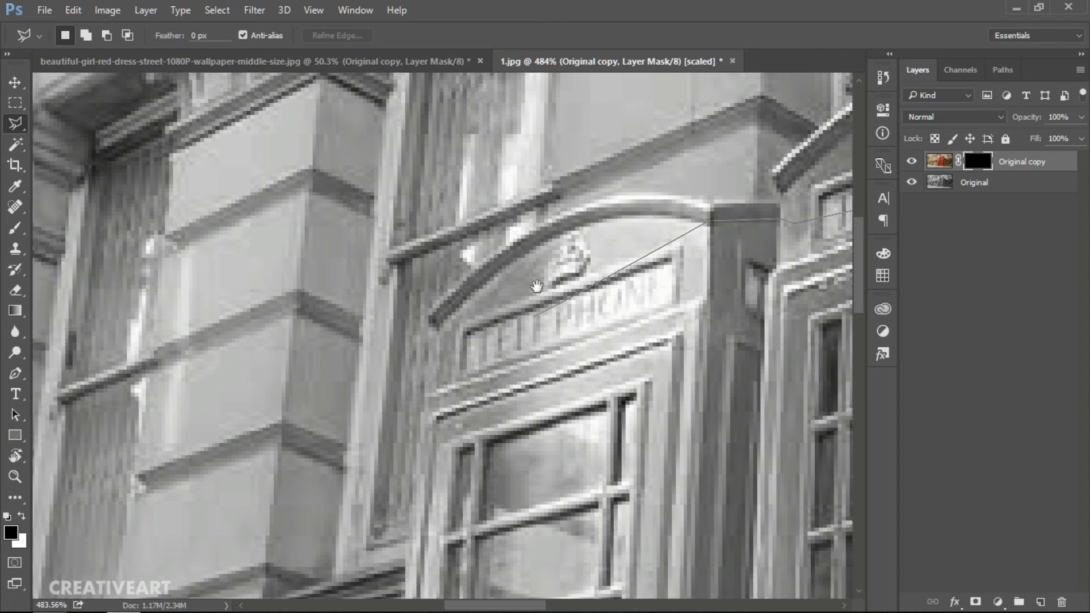
drag(538, 321, 651, 213)
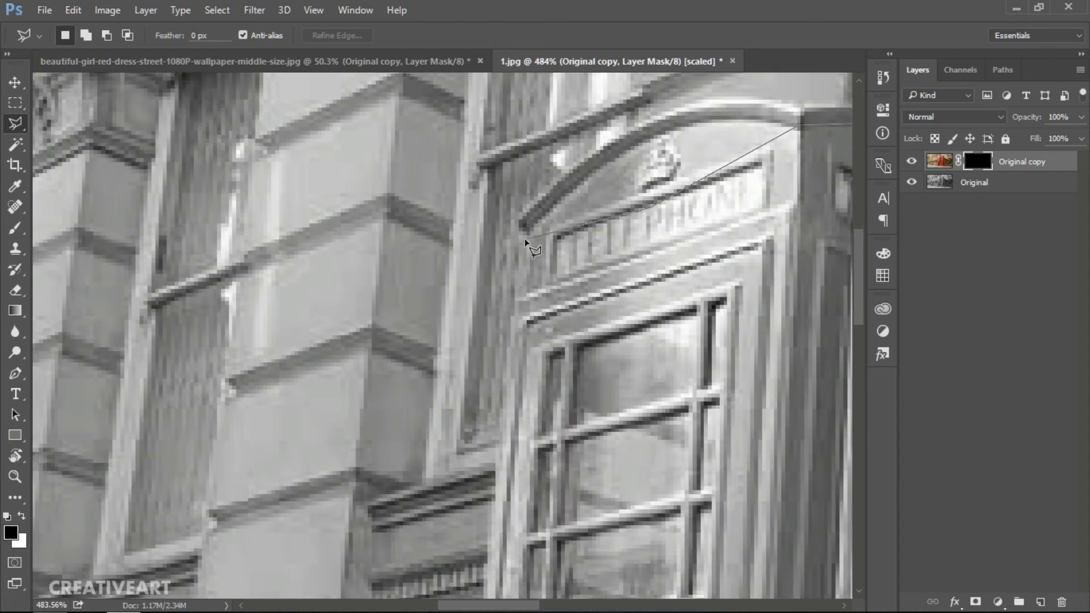
- Continue the outline along the booth roof and close it into a selection
click(524, 240)
drag(515, 335, 542, 239)
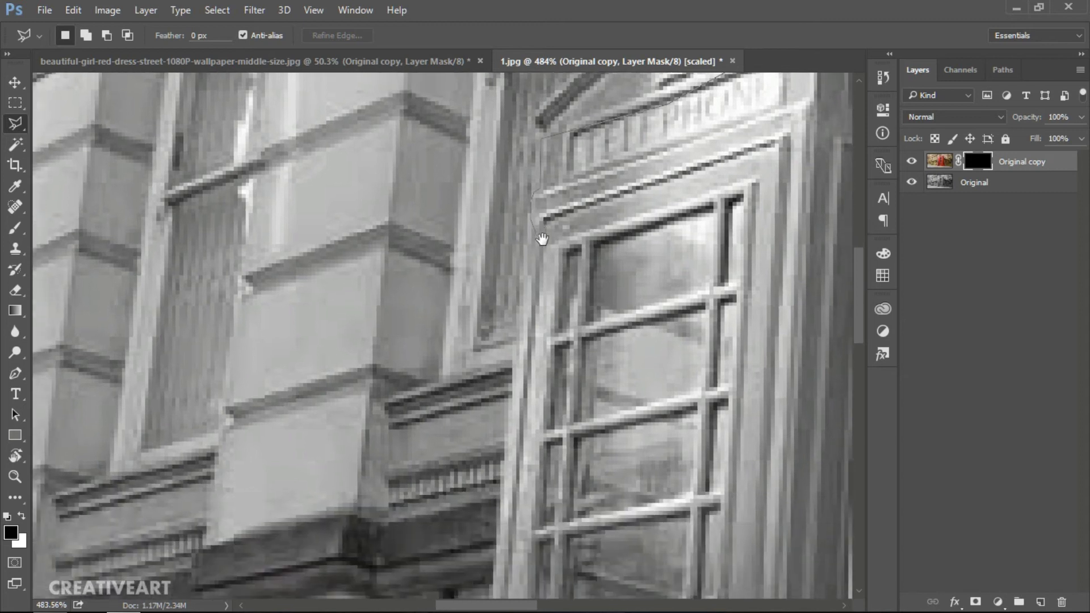
scroll(537, 362, down, 2)
scroll(540, 416, down, 2)
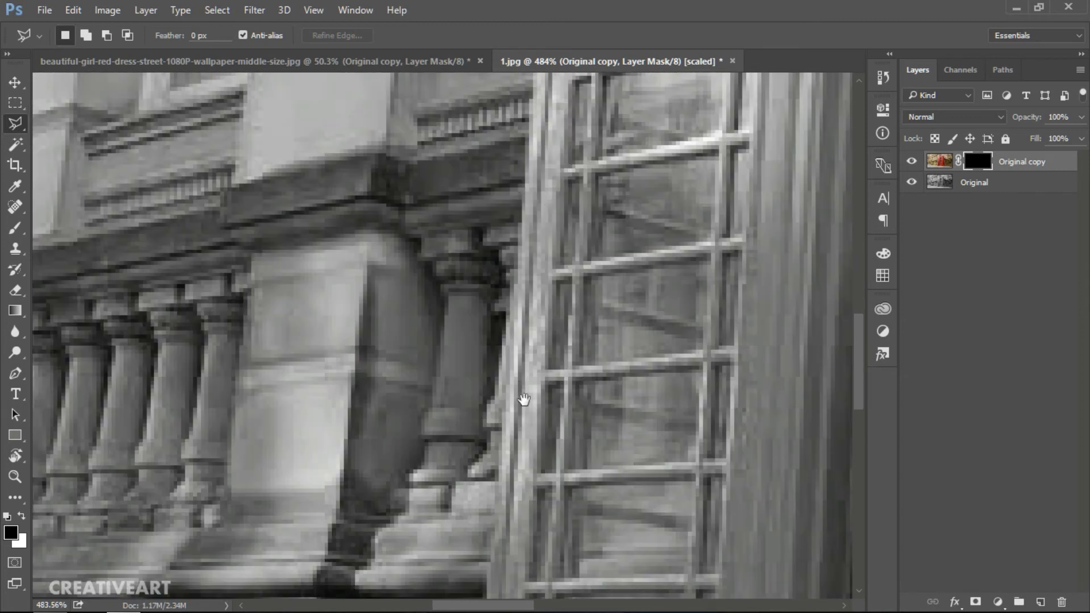
scroll(523, 399, down, 2)
scroll(558, 377, down, 2)
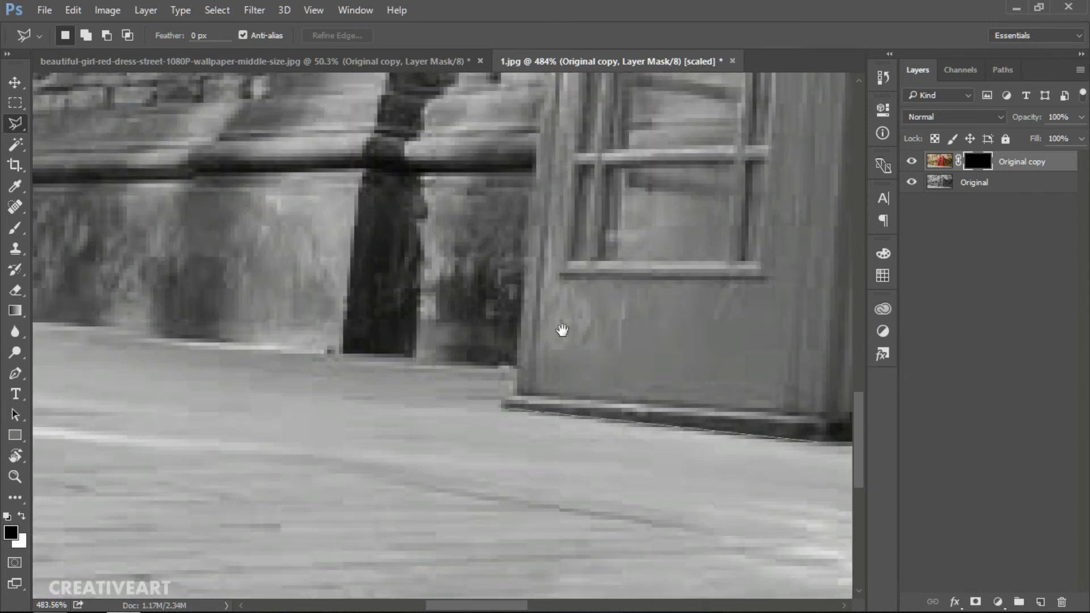
double_click(513, 391)
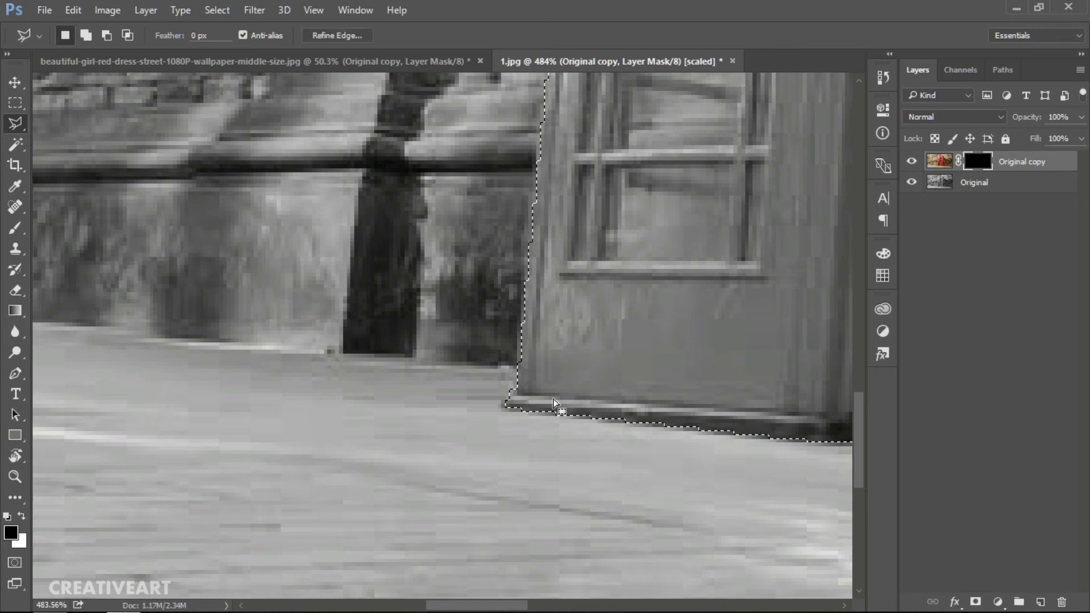
- Zoom out and pan to check the selection around both phone booths
key(alt+space)
scroll(579, 406, down, 2)
scroll(579, 406, down, 1)
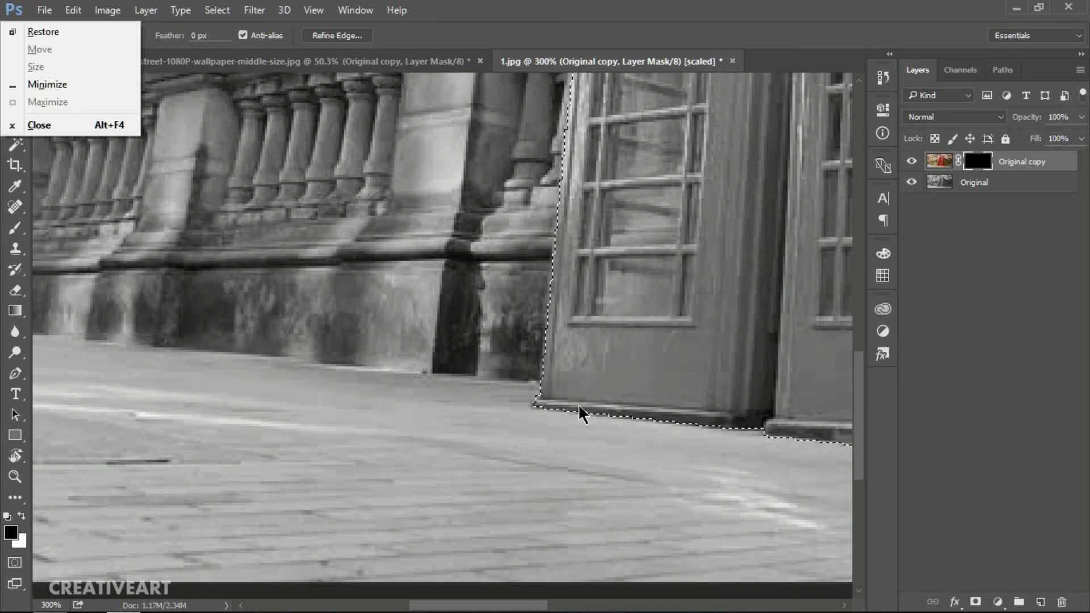
key(Escape)
mouse_move(677, 304)
mouse_down()
mouse_move(710, 253)
mouse_move(604, 295)
mouse_move(529, 409)
mouse_move(406, 542)
mouse_up()
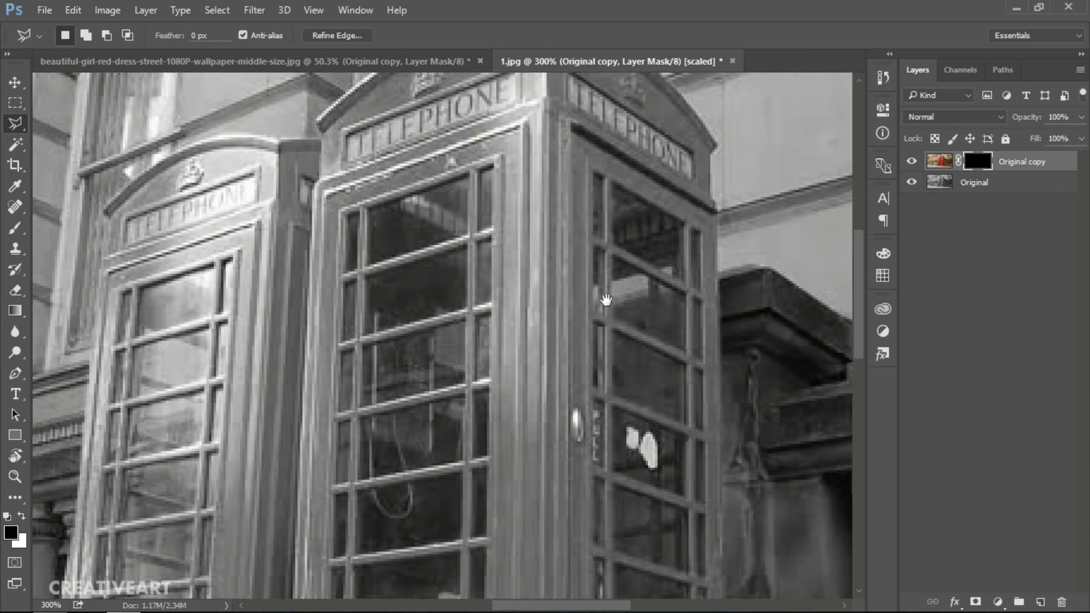
drag(605, 300, 612, 340)
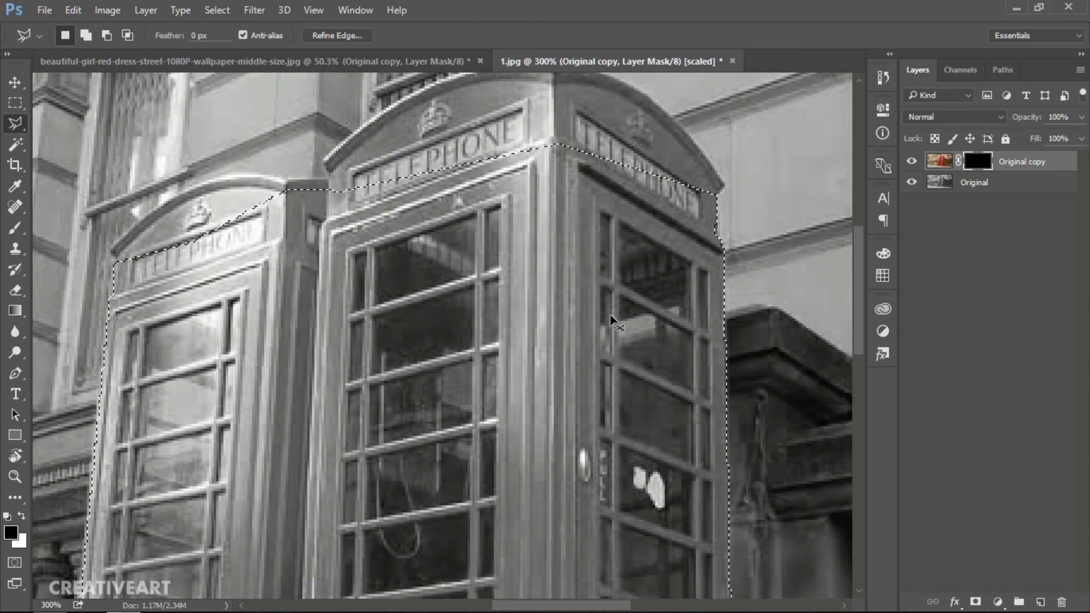
scroll(616, 323, down, 3)
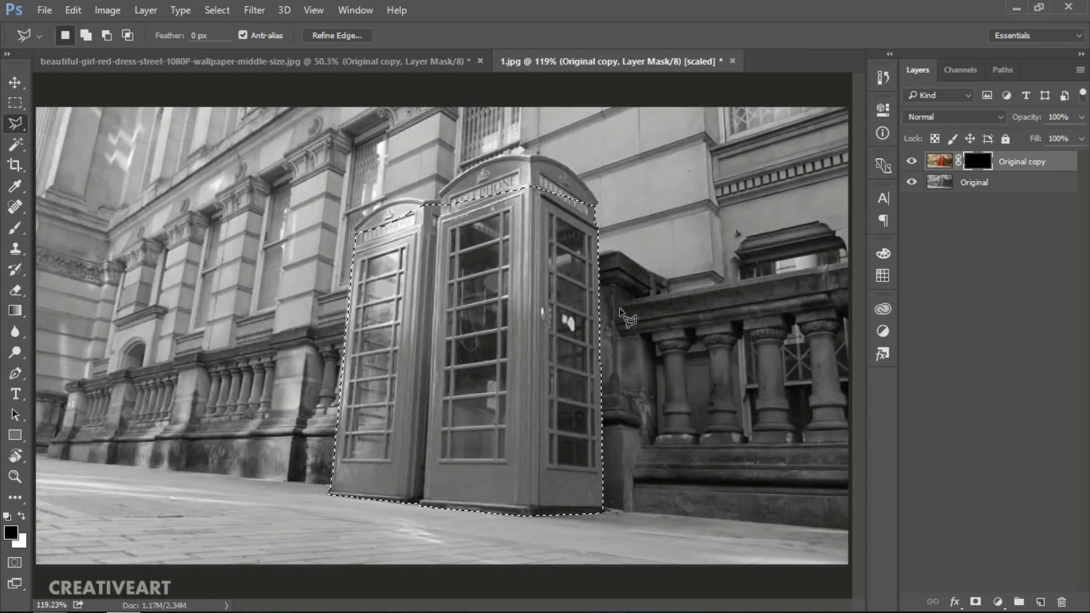
- Choose the ordinary Brush tool with white as the foreground colour
key(b)
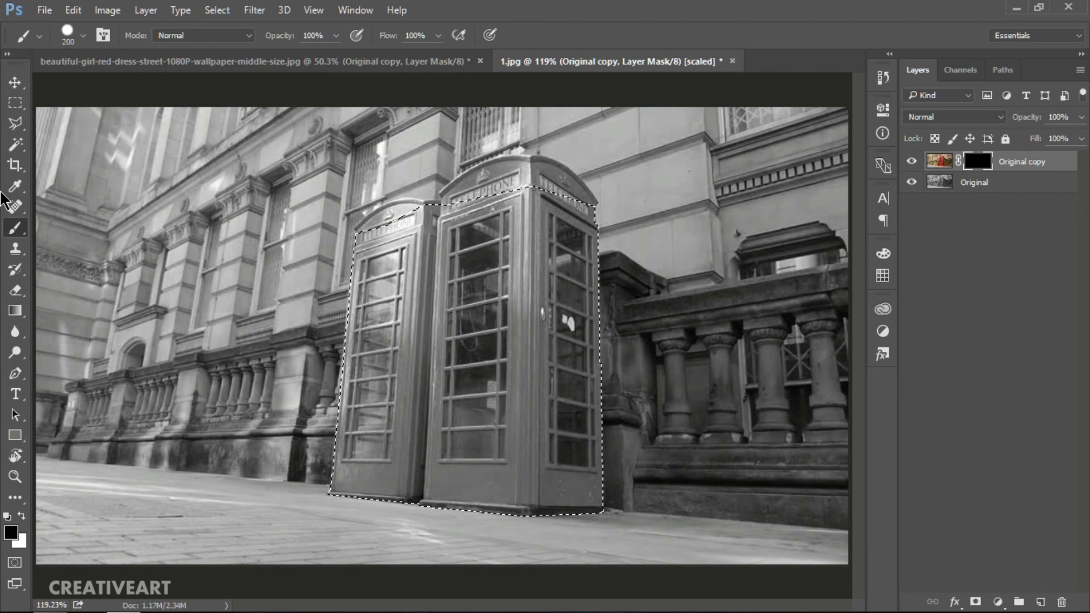
right_click(15, 227)
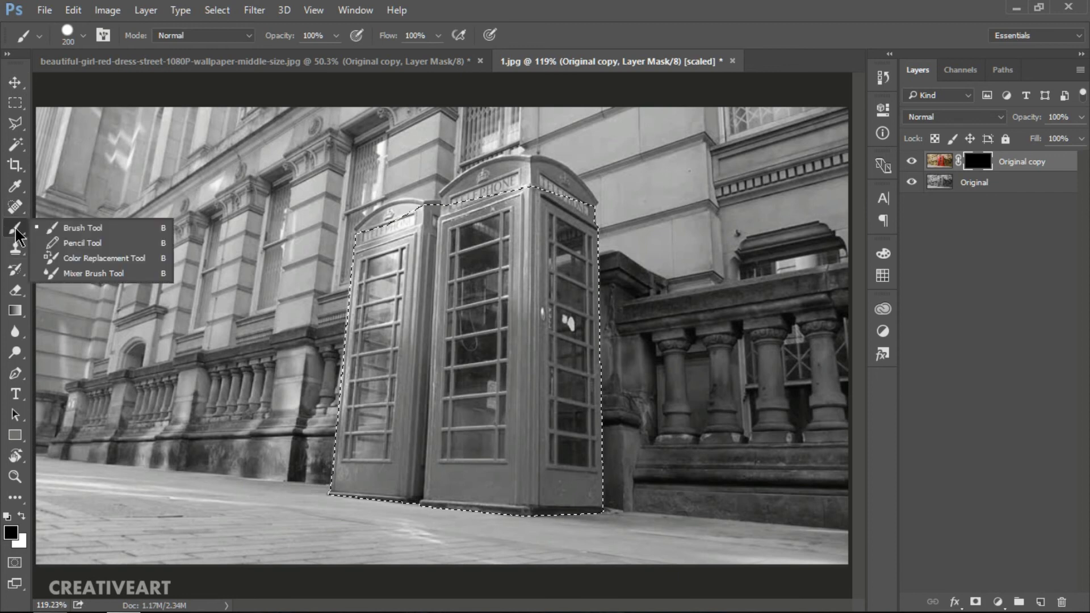
click(75, 229)
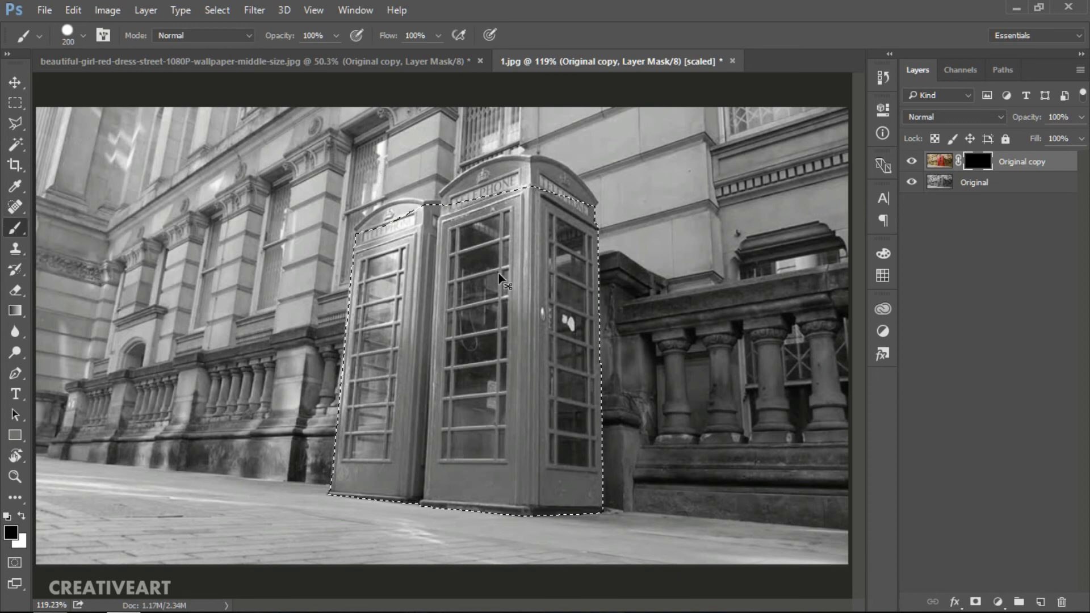
scroll(519, 277, up, 1)
key(x)
- Paint white on the mask over both booths to reveal red, then shrink the brush
drag(340, 255, 478, 135)
drag(604, 190, 602, 545)
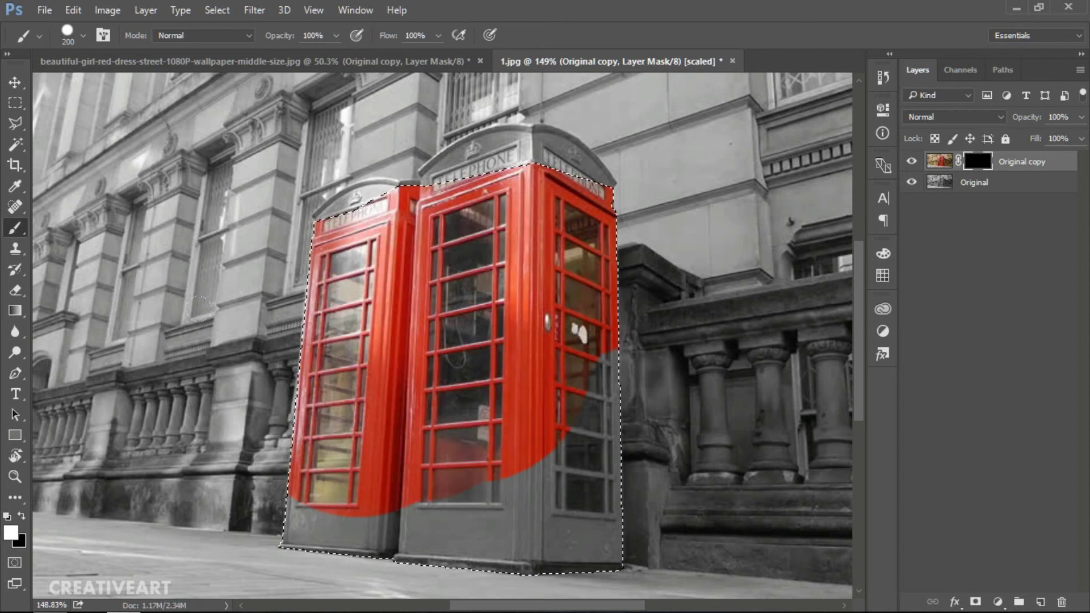
drag(538, 441, 555, 330)
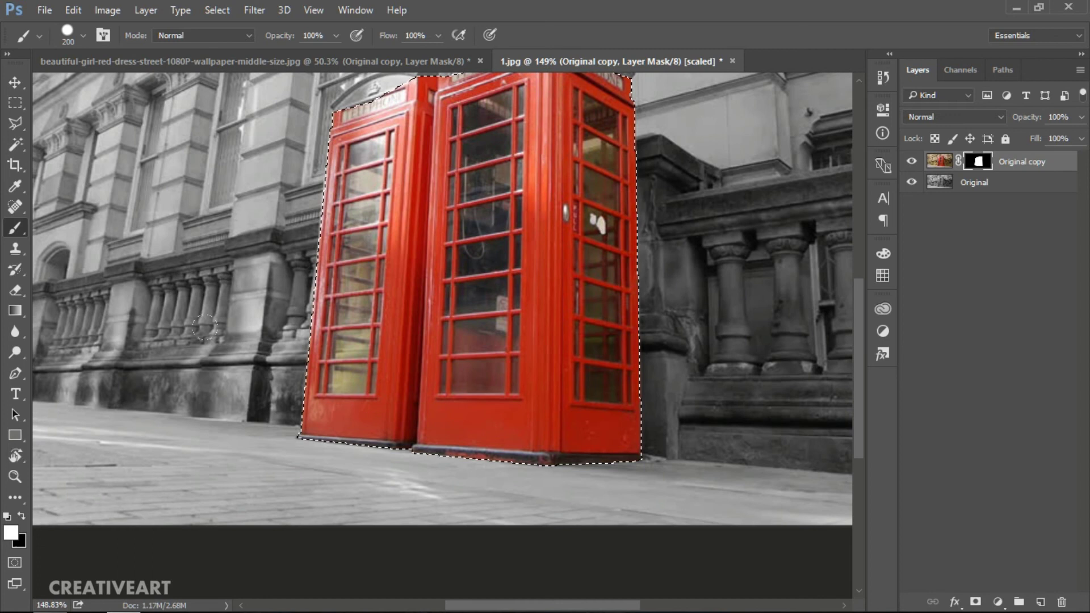
key(bracketleft)
key(bracketleft)
key(bracketleft)
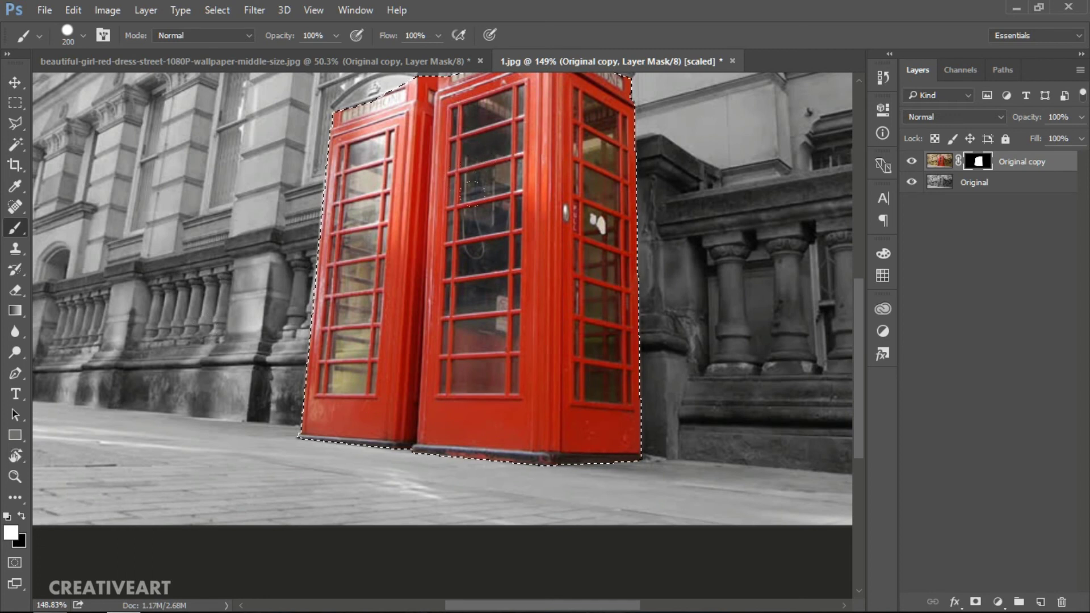
drag(555, 170, 562, 267)
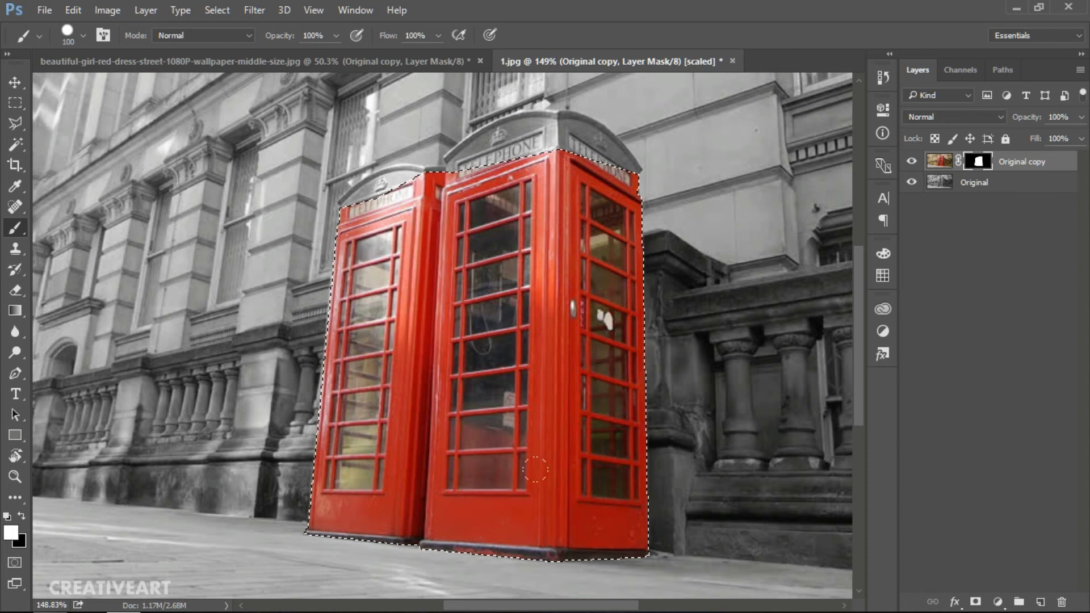
drag(625, 260, 649, 324)
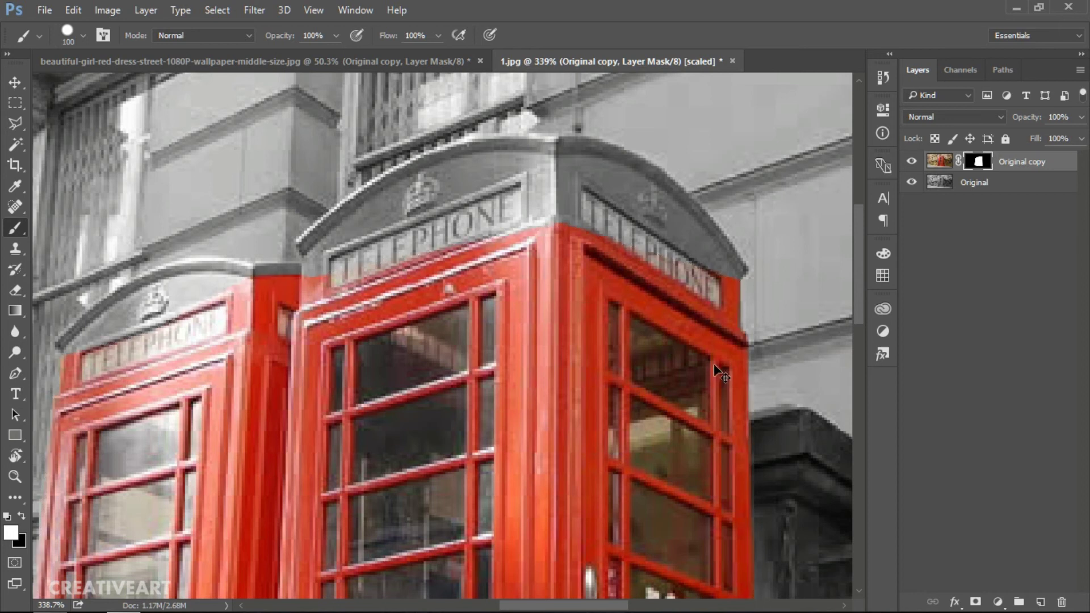
- Paint red onto the right TELEPHONE sign, its roof edge, and the band and crown above
mouse_move(657, 284)
mouse_down()
mouse_move(647, 273)
mouse_move(638, 324)
mouse_up()
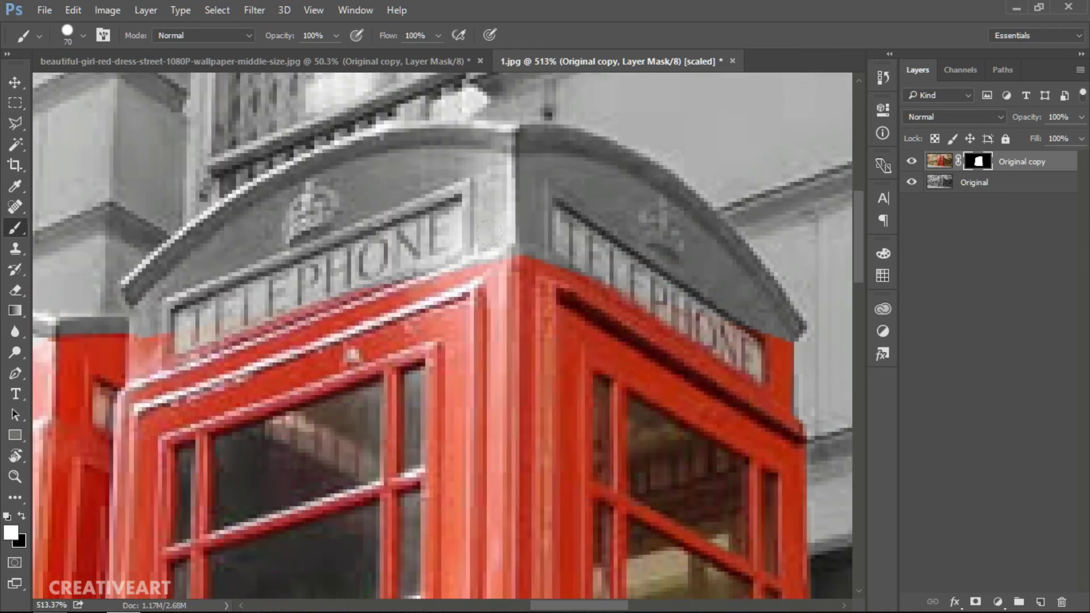
mouse_move(709, 311)
mouse_down()
mouse_move(683, 301)
mouse_move(565, 325)
mouse_up()
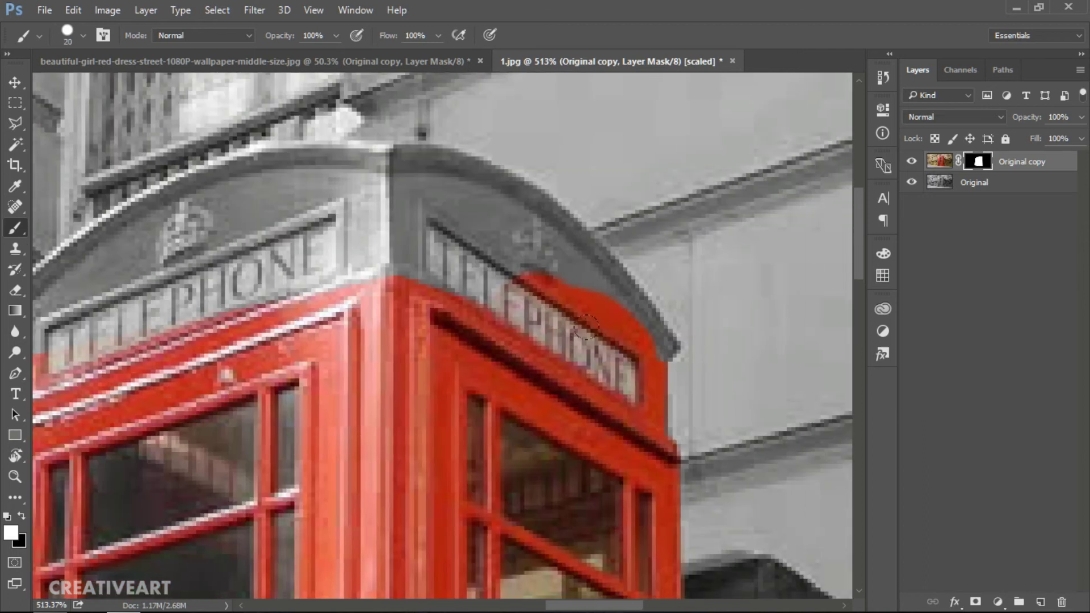
key(bracketleft)
key(bracketleft)
key(bracketleft)
key(bracketleft)
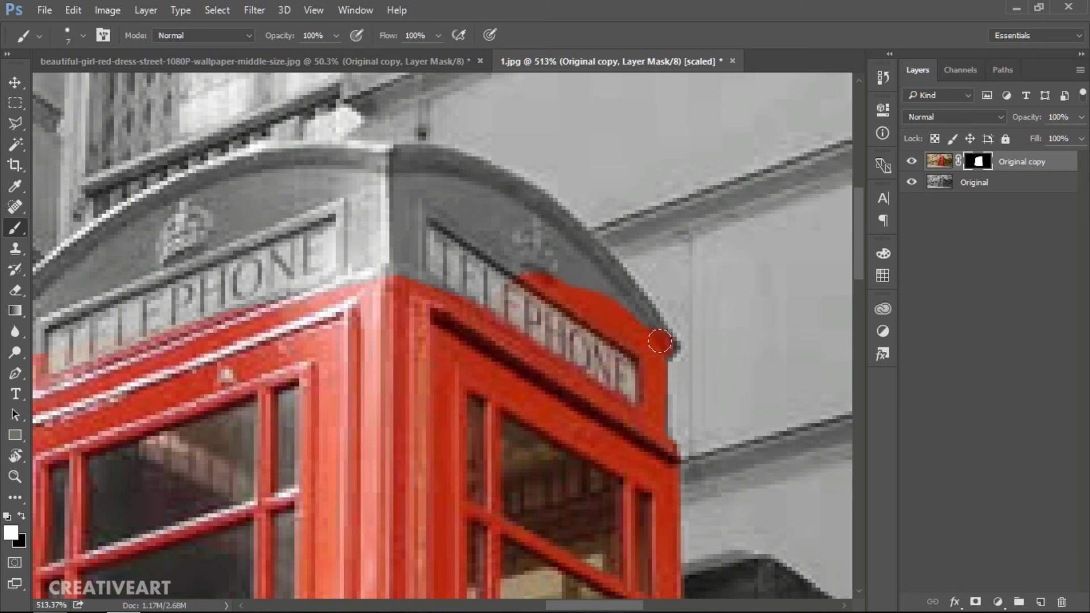
mouse_move(652, 345)
mouse_down()
mouse_move(638, 311)
mouse_move(636, 326)
mouse_move(406, 218)
mouse_move(645, 215)
mouse_up()
key(bracketright)
key(bracketright)
mouse_move(591, 250)
mouse_down()
mouse_move(616, 165)
mouse_move(488, 159)
mouse_move(389, 204)
mouse_move(293, 269)
mouse_move(239, 338)
mouse_move(562, 196)
mouse_up()
mouse_move(603, 282)
mouse_down()
mouse_move(649, 202)
mouse_move(434, 287)
mouse_move(711, 290)
mouse_move(694, 257)
mouse_move(616, 197)
mouse_up()
- Paint black over stray colour outside the booth, then reveal red on the left booth's curved top
key(x)
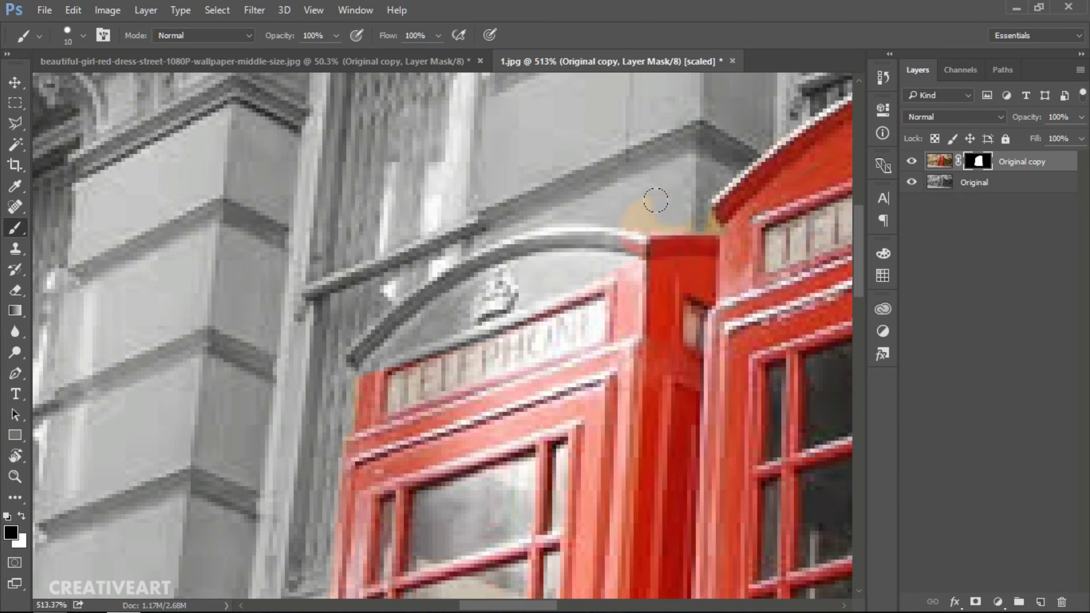
mouse_move(721, 208)
mouse_down()
mouse_move(703, 198)
mouse_move(727, 208)
mouse_up()
key(x)
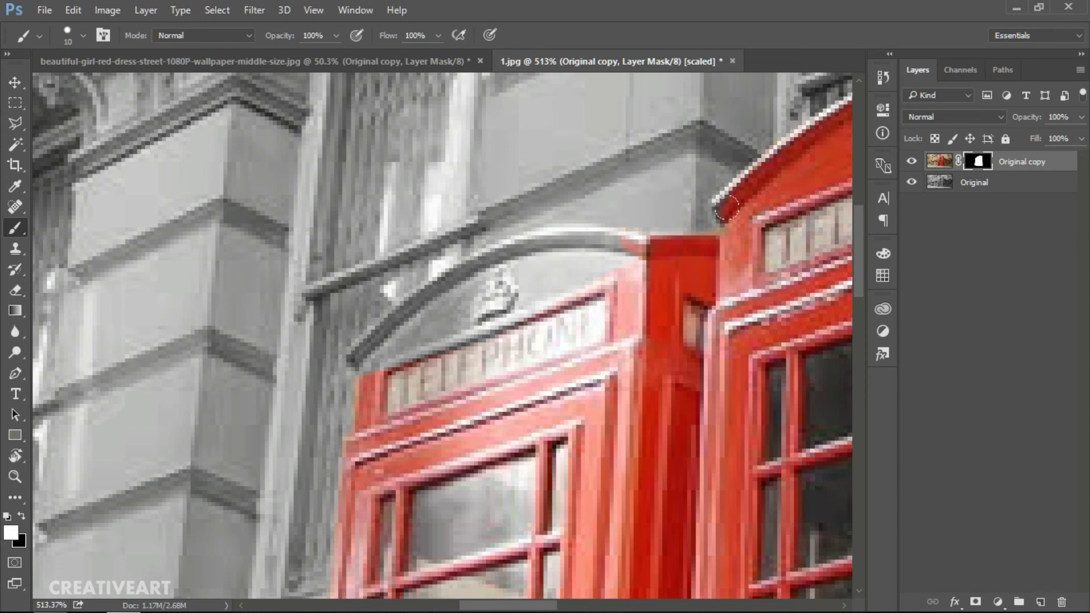
drag(627, 263, 590, 250)
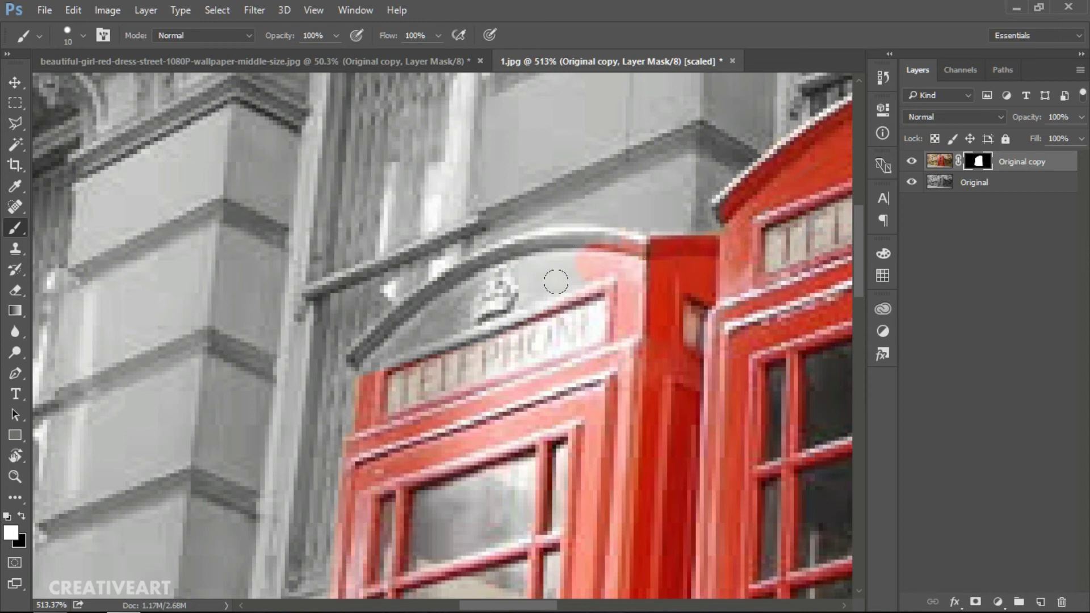
drag(588, 298, 622, 266)
drag(652, 230, 434, 292)
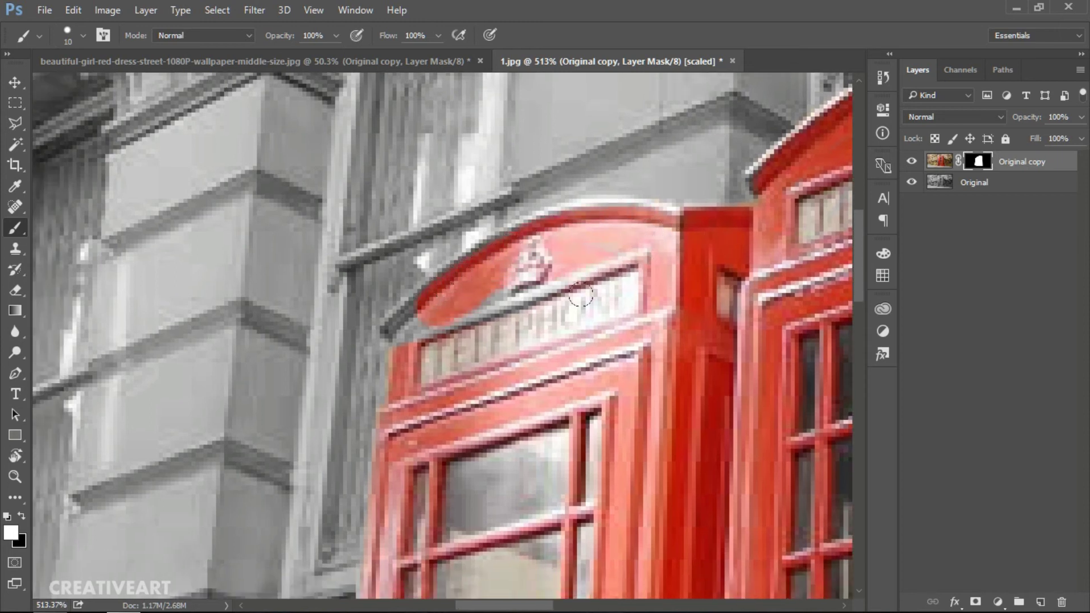
drag(553, 312, 589, 259)
mouse_move(523, 237)
mouse_down()
mouse_move(436, 255)
mouse_move(451, 245)
mouse_move(528, 249)
mouse_move(468, 170)
mouse_up()
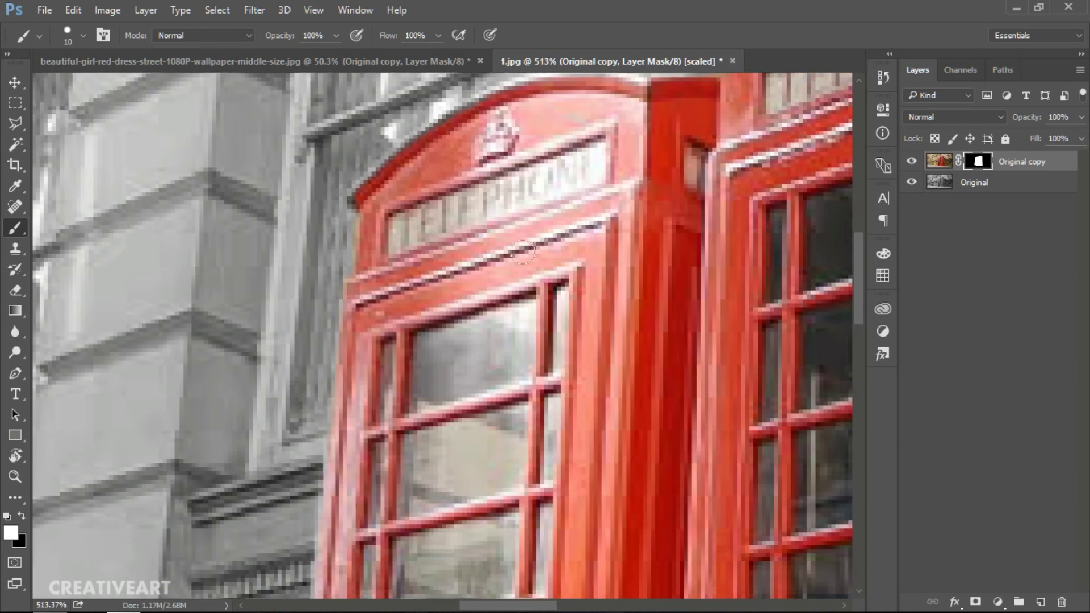
- Dismiss the window options popup and fit the whole phone-booth photo on screen
key(alt+space)
alt+click(686, 288)
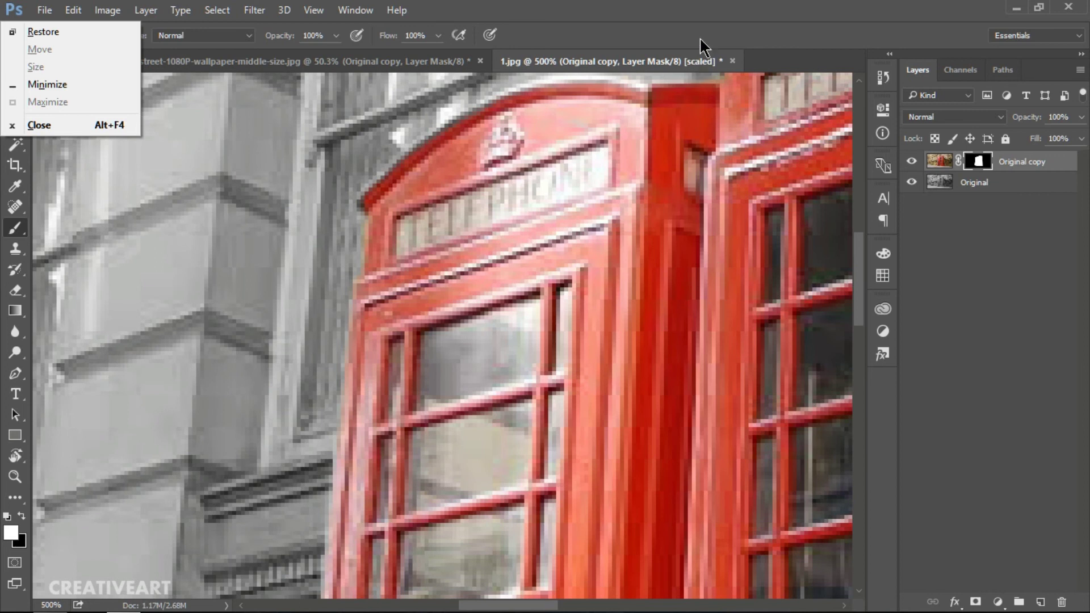
key(Escape)
key(ctrl+0)
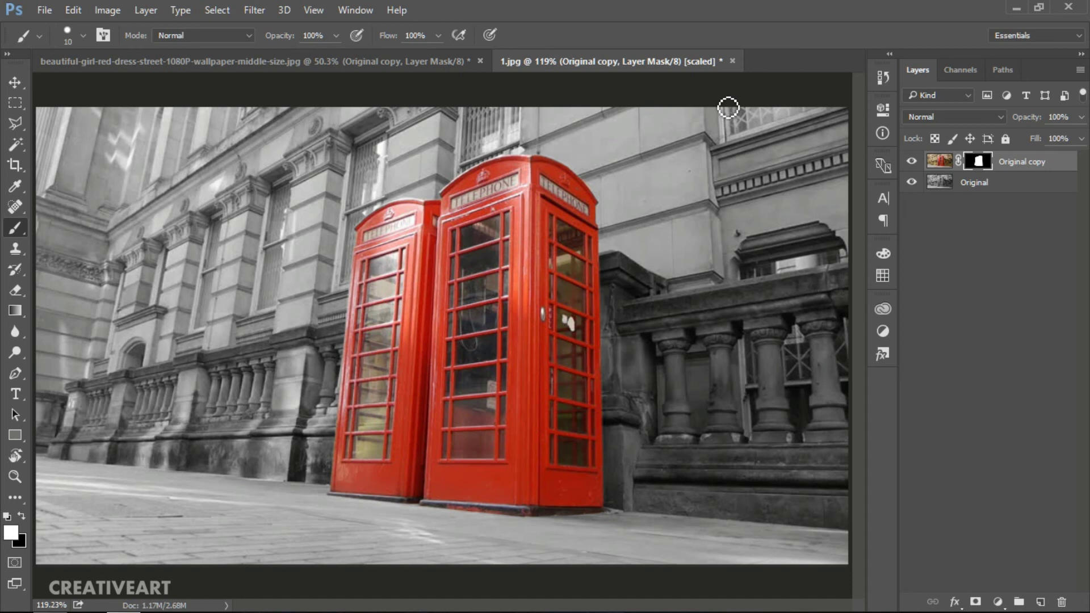
- Switch back and forth twice between the street portrait and phone-booth photos to compare them
key(ctrl+Tab)
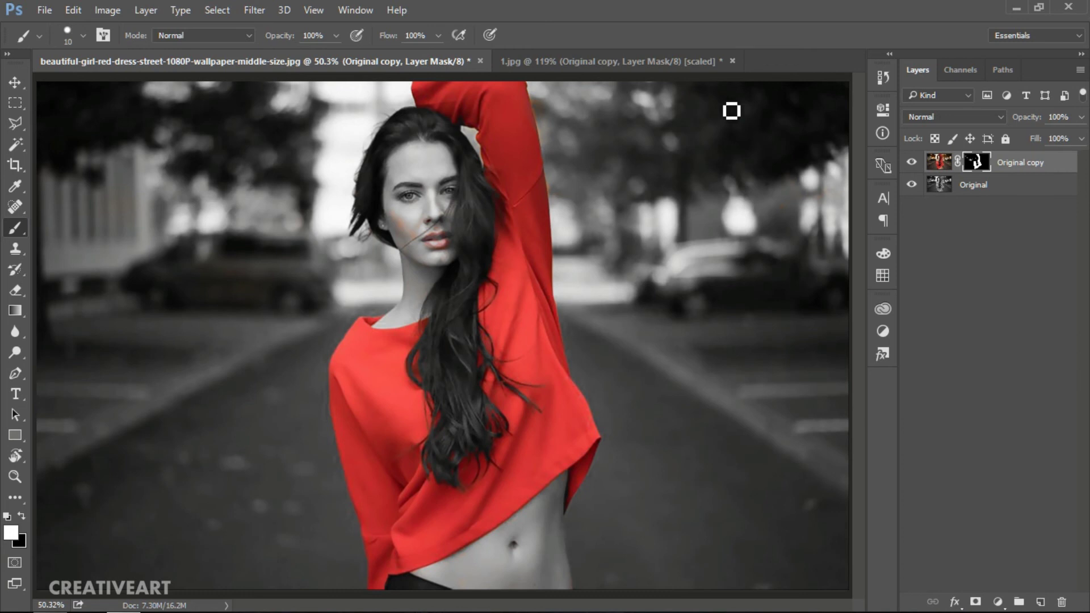
key(ctrl+Tab)
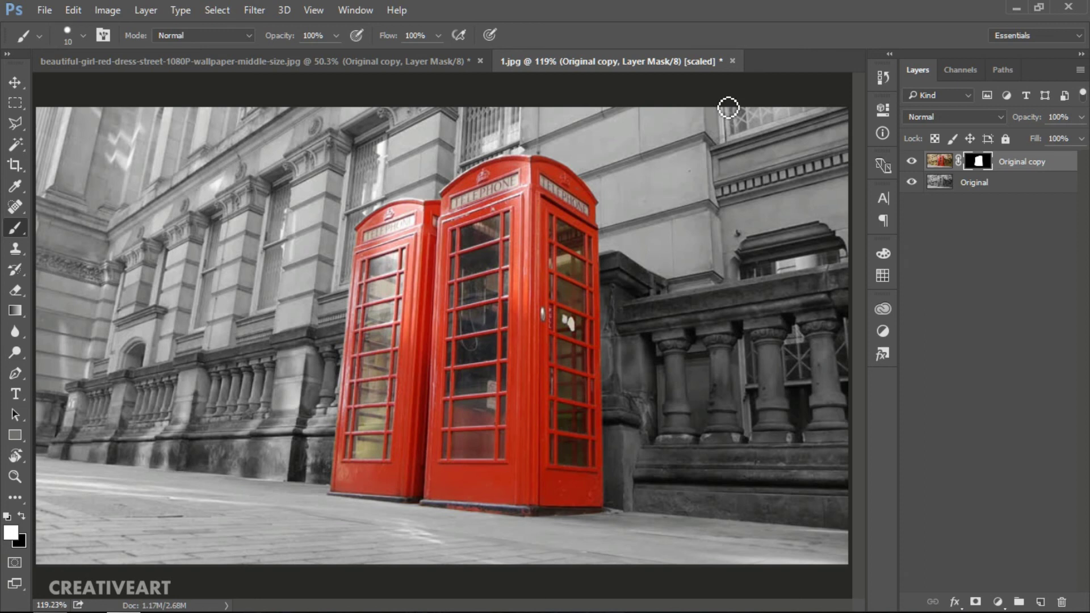
key(ctrl+Tab)
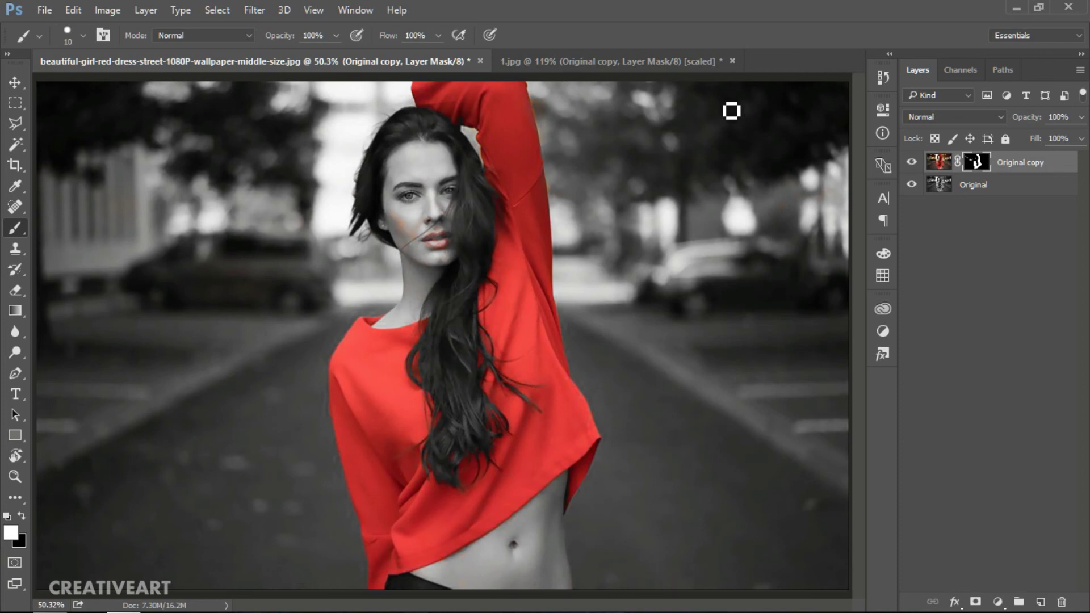
key(ctrl+Tab)
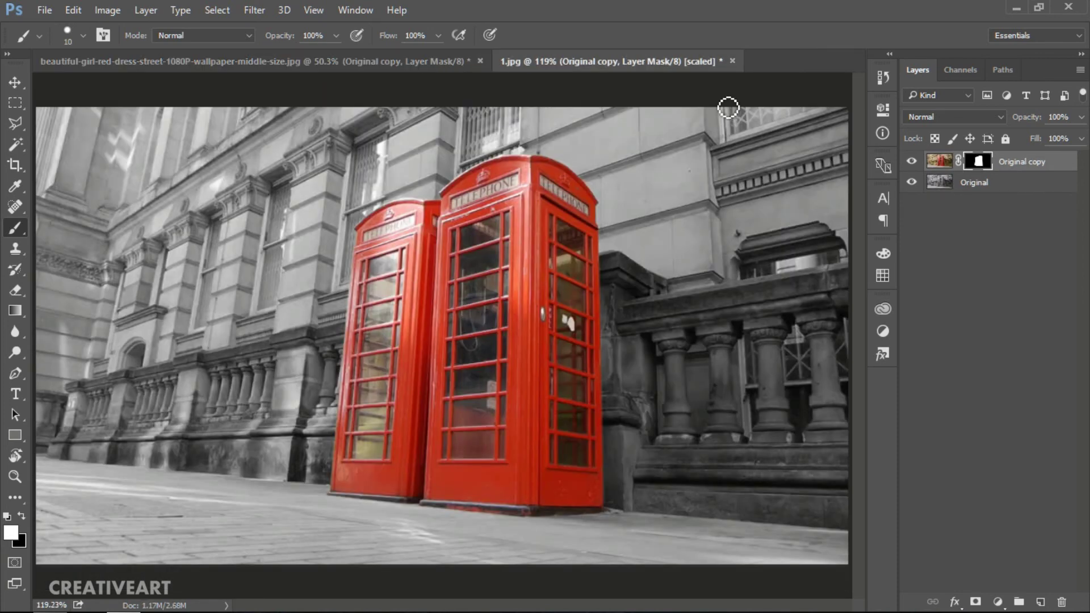